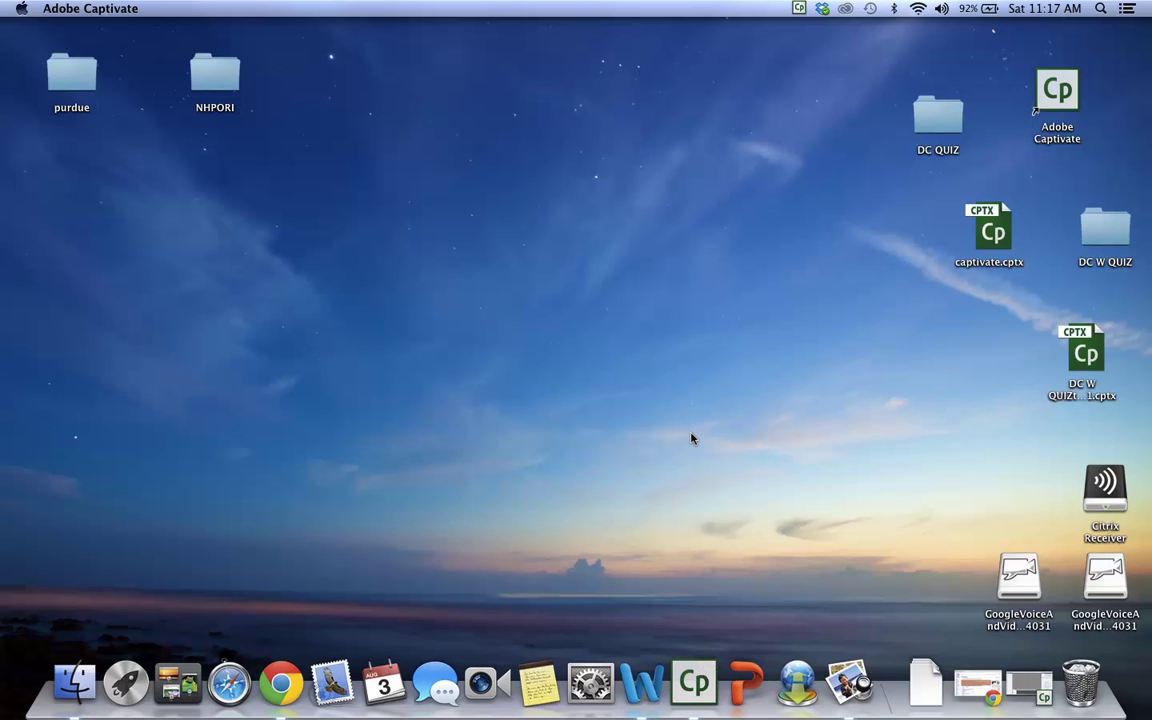
Open Microsoft Word with a blank document
{"action": "left_click", "coordinate": [637, 682]}
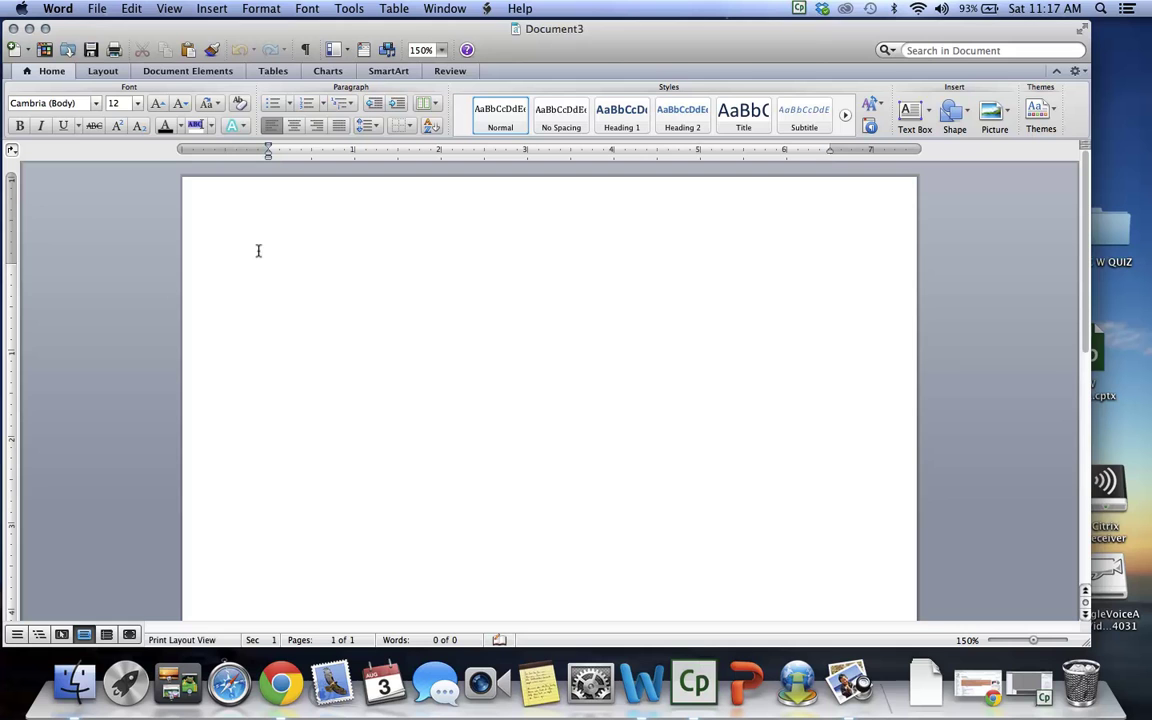
{"action": "left_click", "coordinate": [97, 9]}
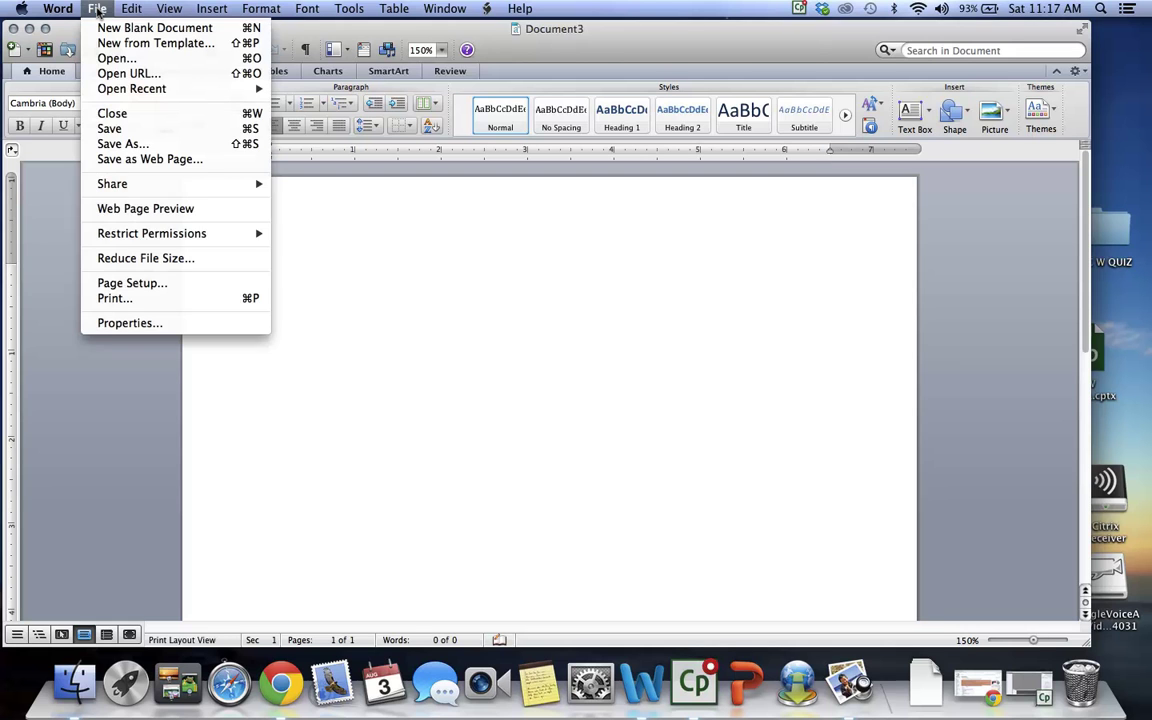
{"action": "left_click", "coordinate": [115, 28]}
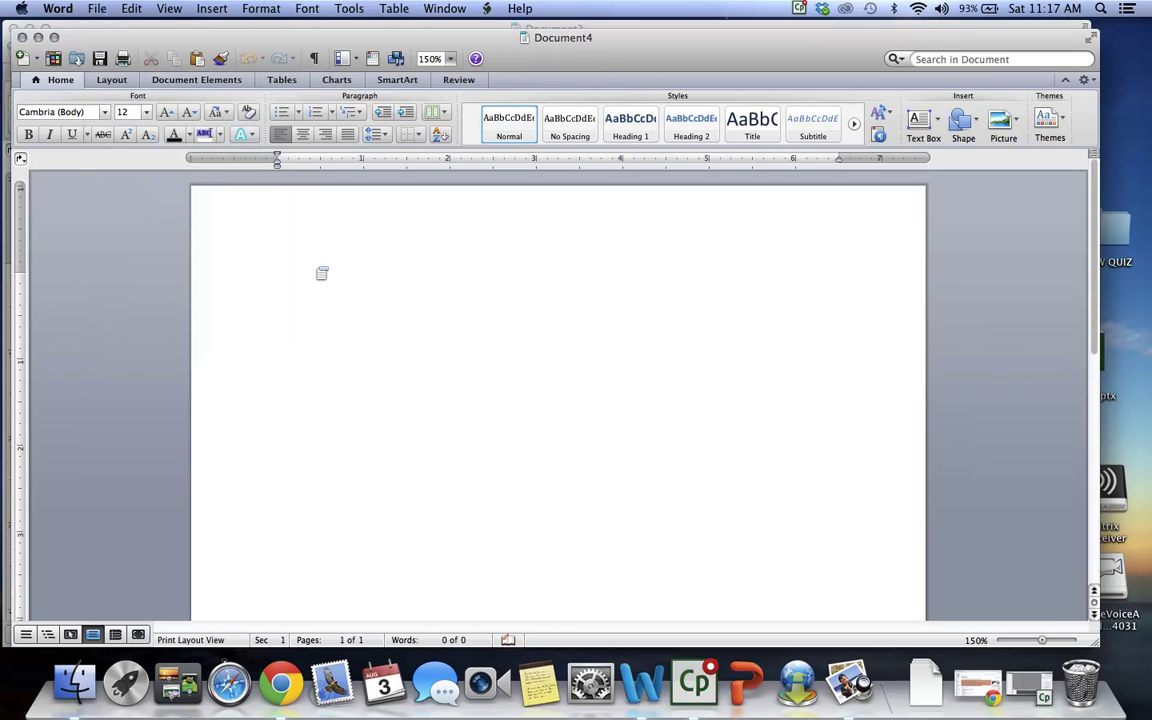
{"action": "left_click", "coordinate": [20, 37]}
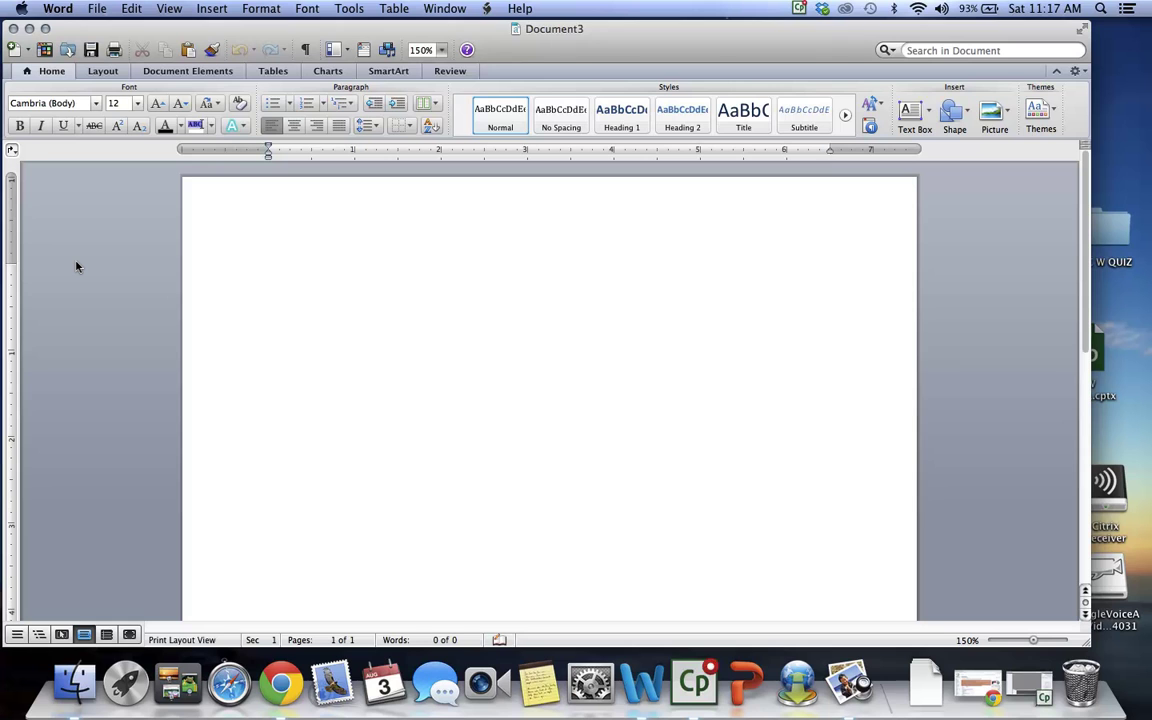
Enter the title "North Caolins" and paste the copied North Carolina paragraphs below it
{"action": "type", "text": "North Caolins"}
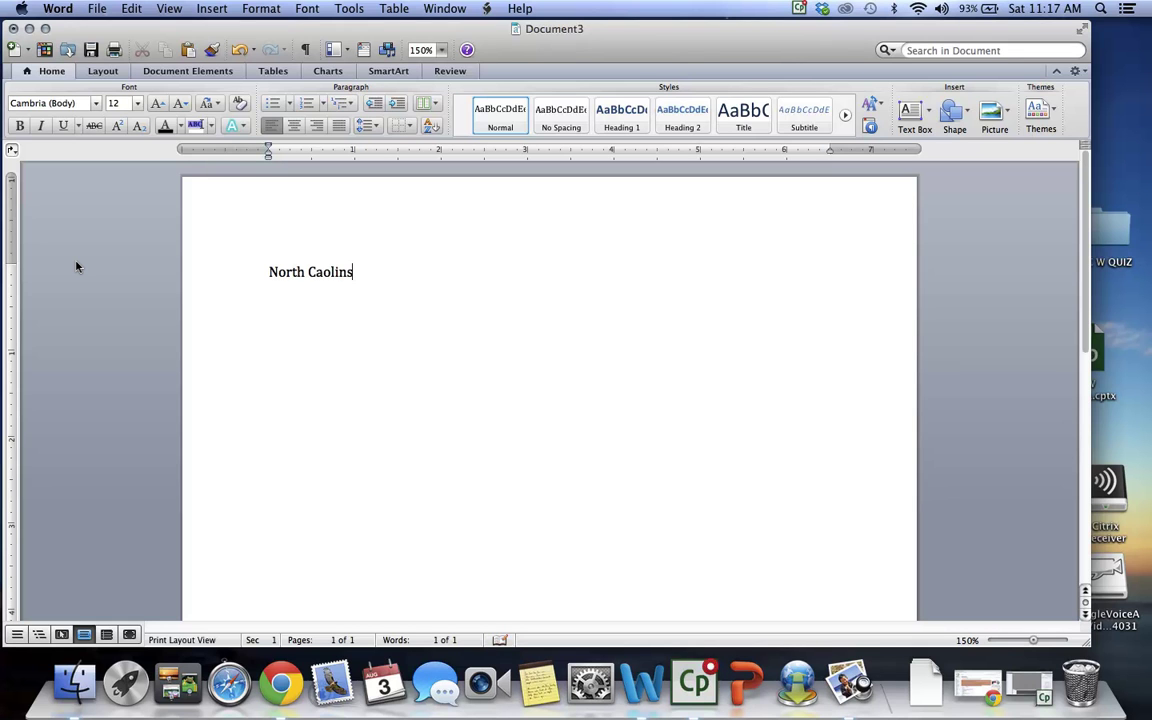
{"action": "key", "text": "Return"}
{"action": "key", "text": "super+z"}
{"action": "key", "text": "super+v"}
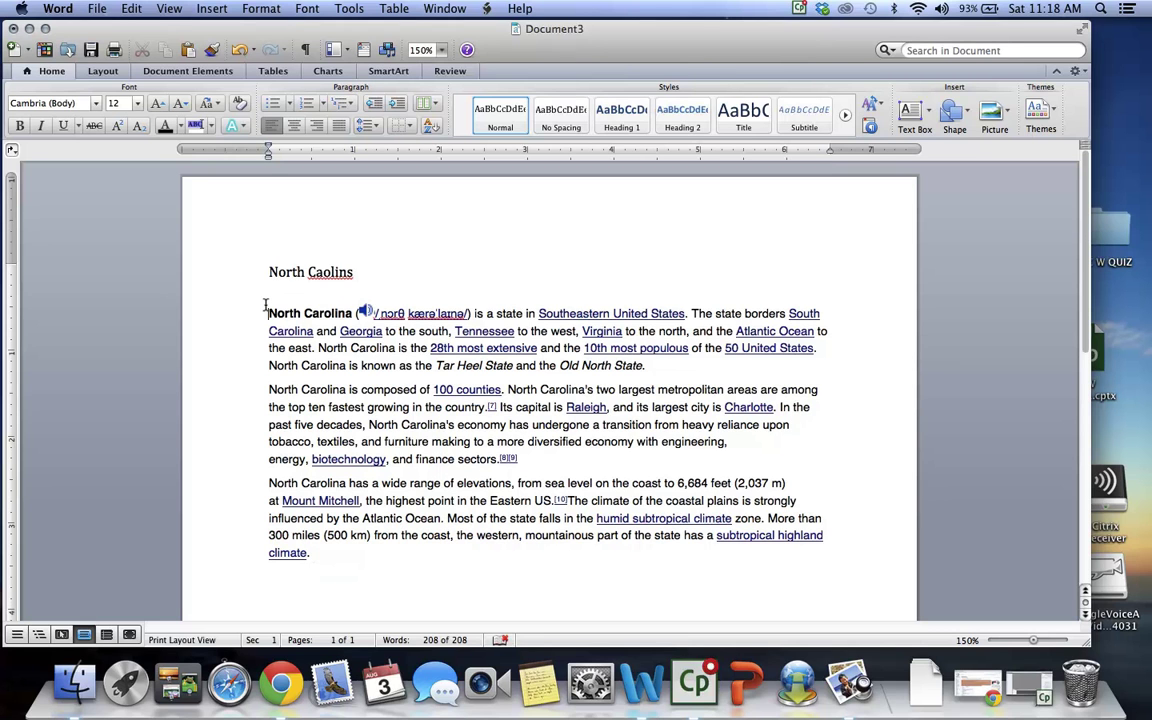
Indent the first line of each of the three North Carolina paragraphs by one tab
{"action": "left_click", "coordinate": [265, 306]}
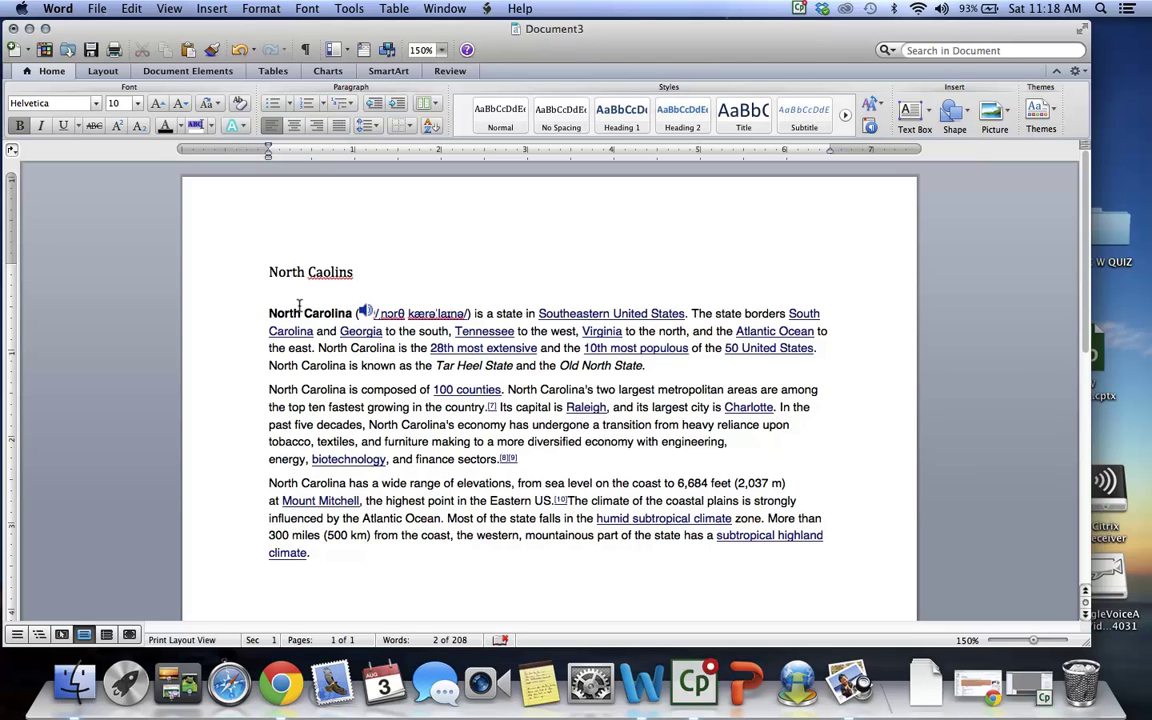
{"action": "key", "text": "Tab"}
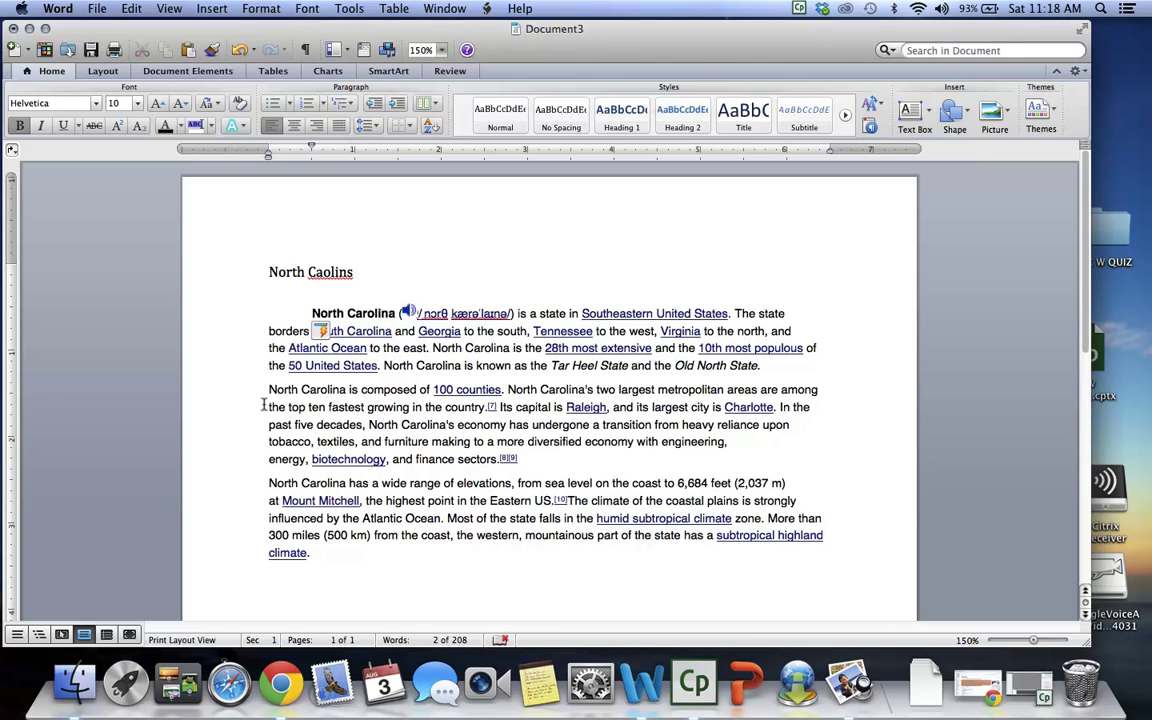
{"action": "left_click", "coordinate": [268, 389]}
{"action": "key", "text": "Tab"}
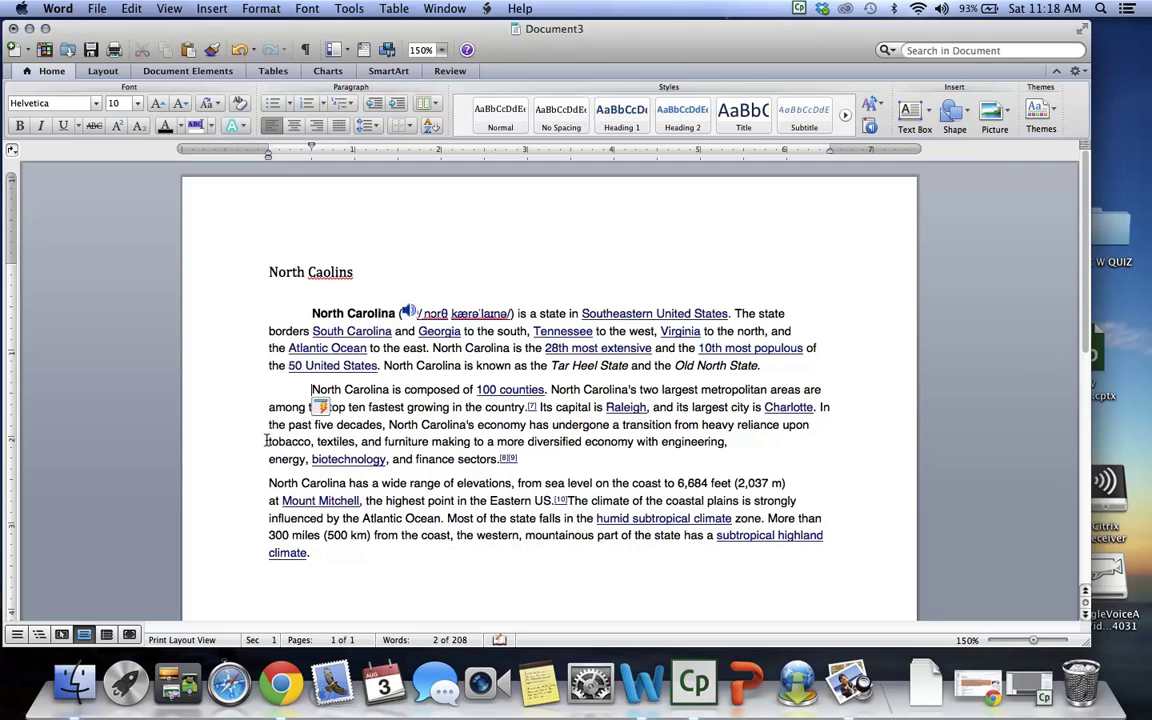
{"action": "left_click", "coordinate": [269, 483]}
{"action": "key", "text": "Tab"}
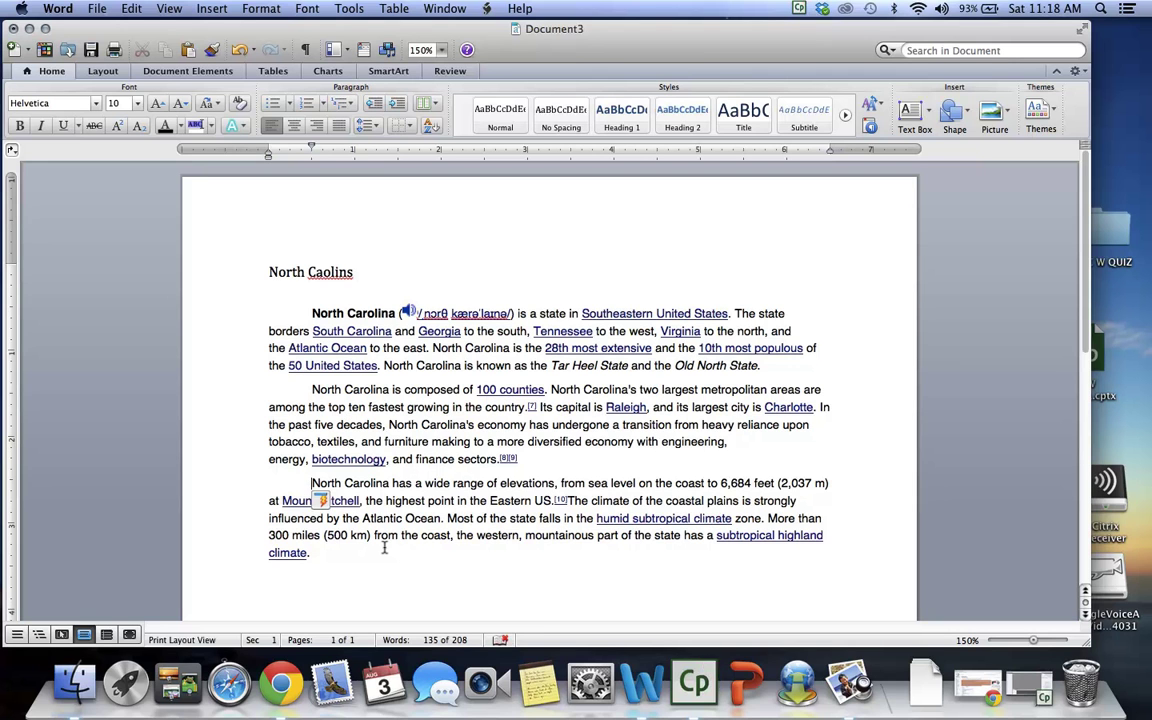
Format the title and all three paragraphs as 12-point Arial
{"action": "left_click_drag", "start_coordinate": [386, 545], "coordinate": [237, 265]}
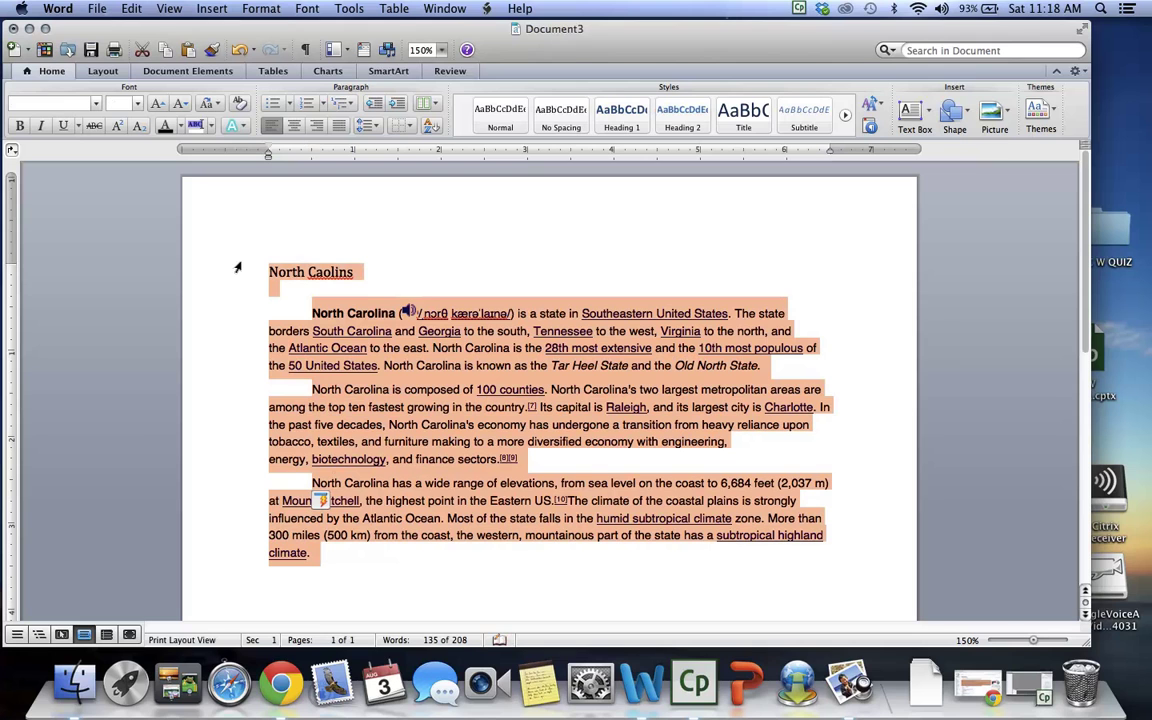
{"action": "left_click", "coordinate": [138, 104]}
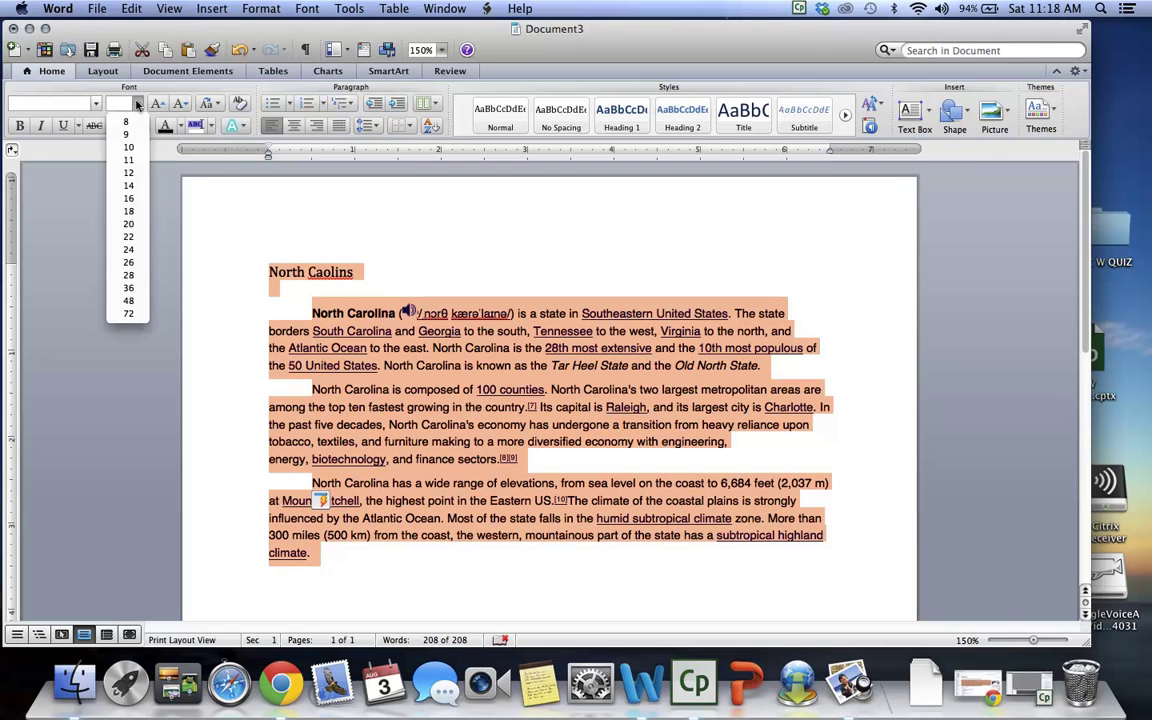
{"action": "left_click", "coordinate": [128, 173]}
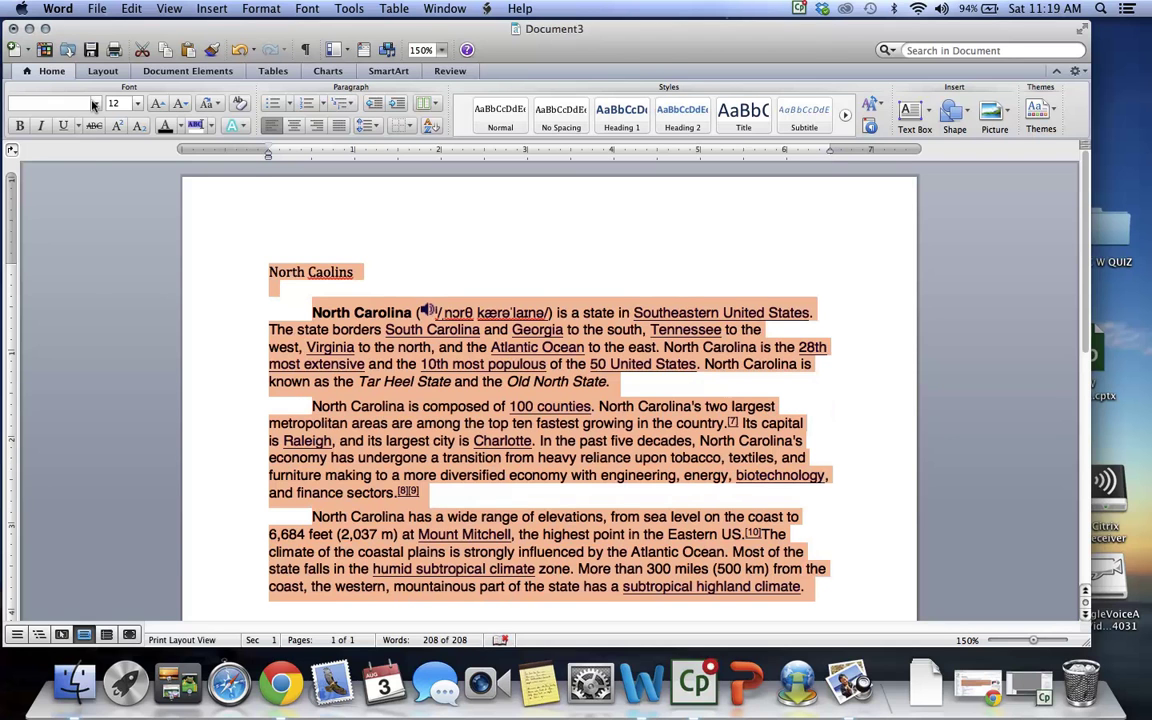
{"action": "left_click", "coordinate": [93, 105]}
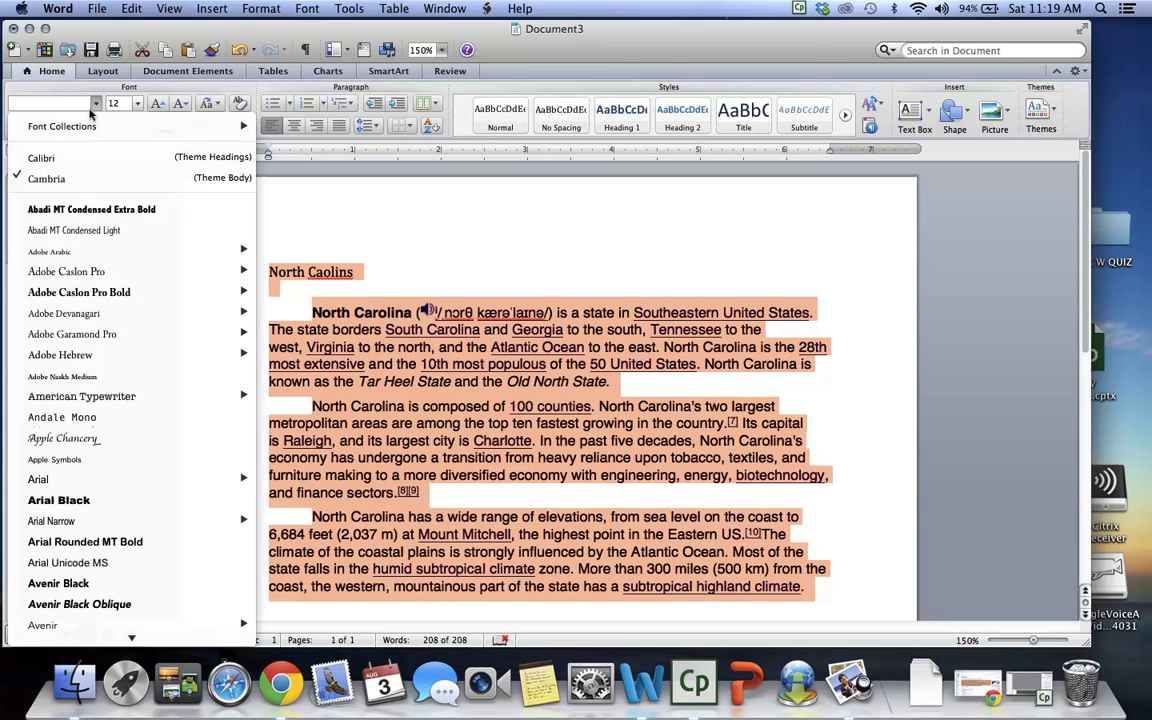
{"action": "mouse_move", "coordinate": [88, 479]}
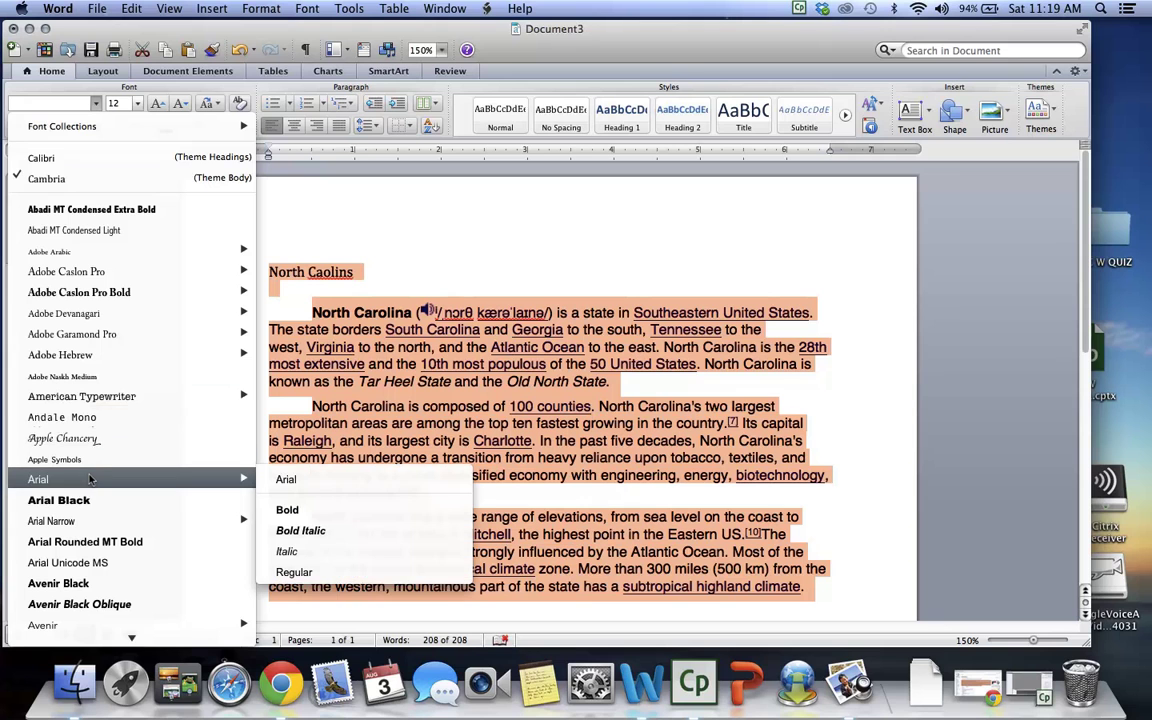
{"action": "left_click", "coordinate": [88, 479]}
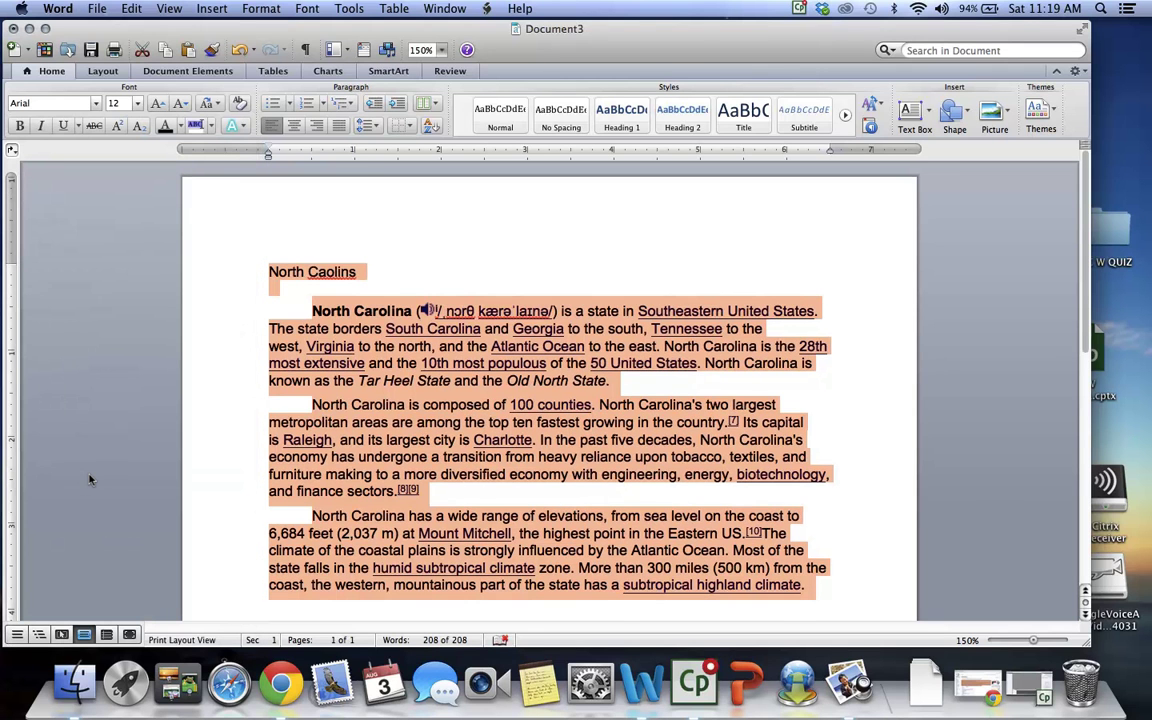
Try font sizes 8 and 36 on the whole text and return it to size 12
{"action": "left_click", "coordinate": [137, 104]}
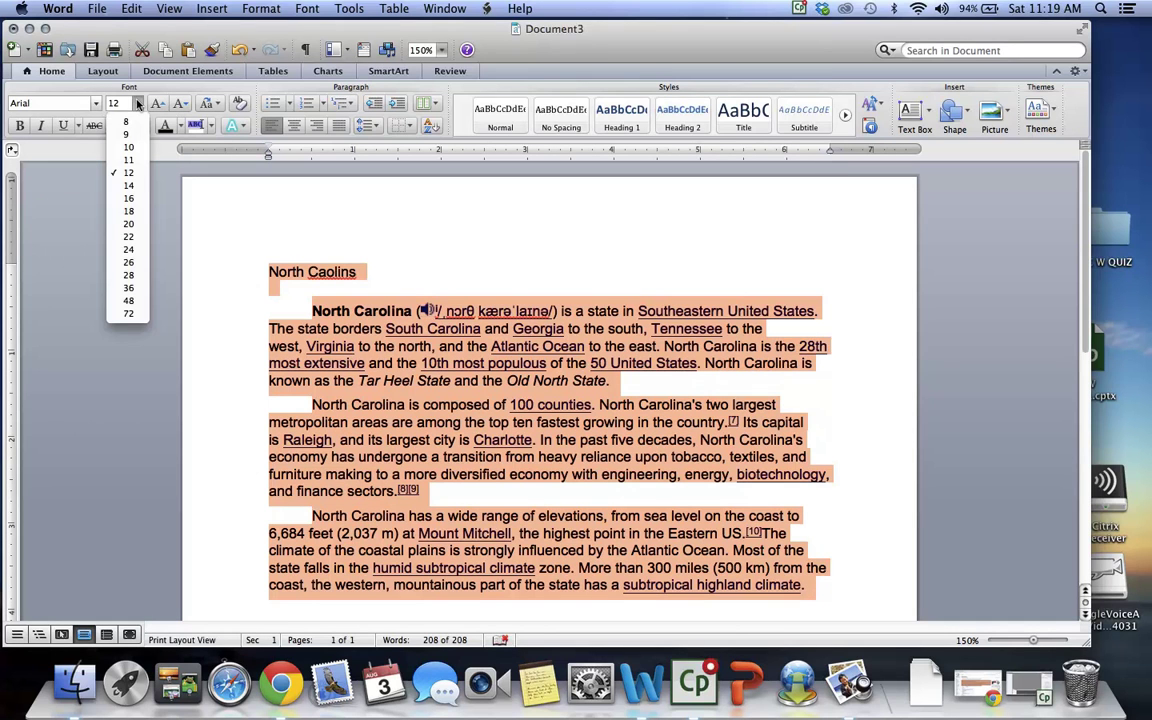
{"action": "left_click", "coordinate": [127, 121]}
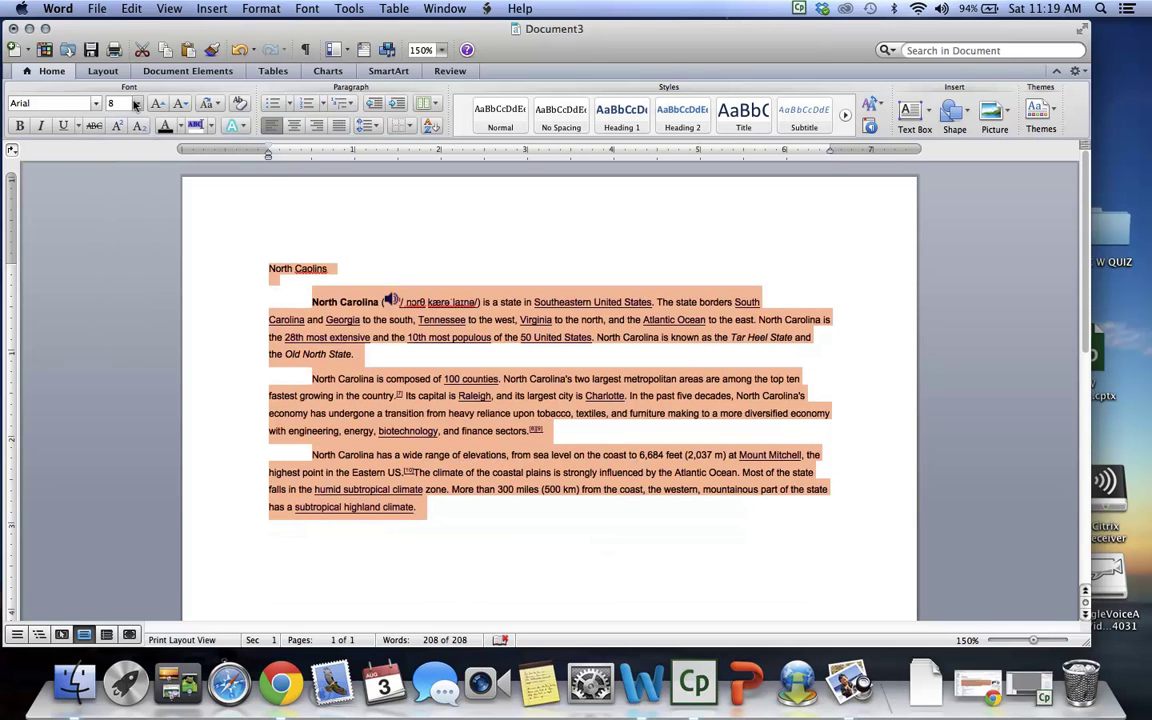
{"action": "left_click", "coordinate": [139, 104]}
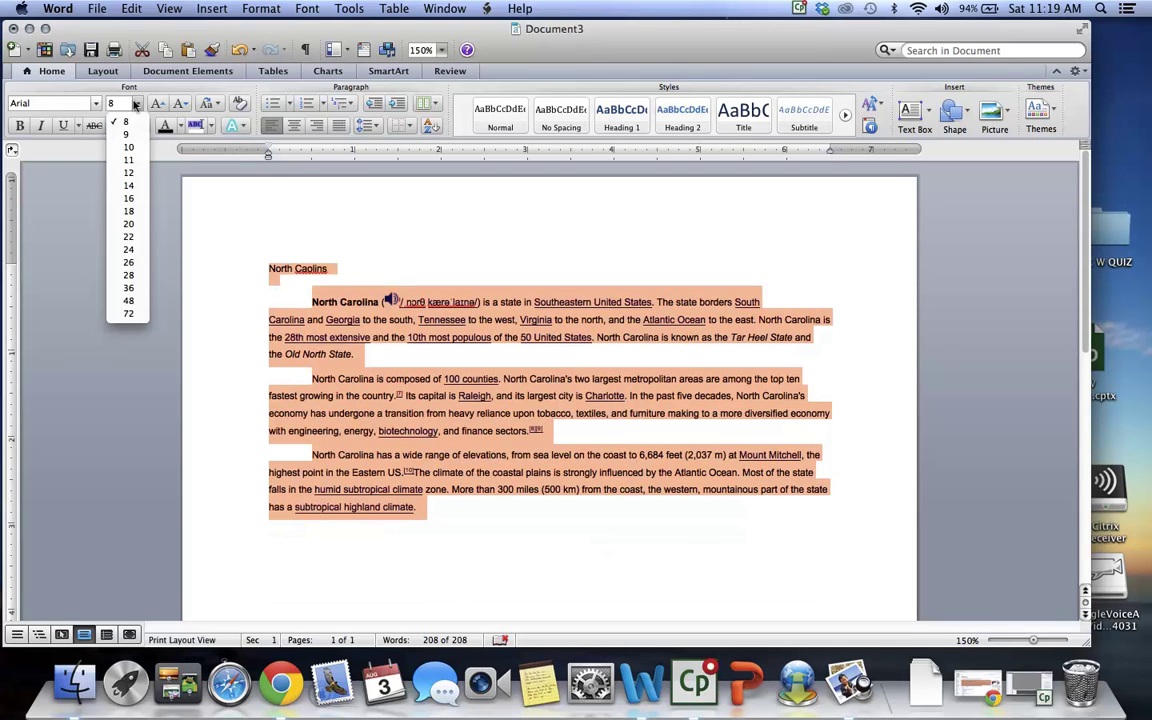
{"action": "left_click", "coordinate": [130, 287]}
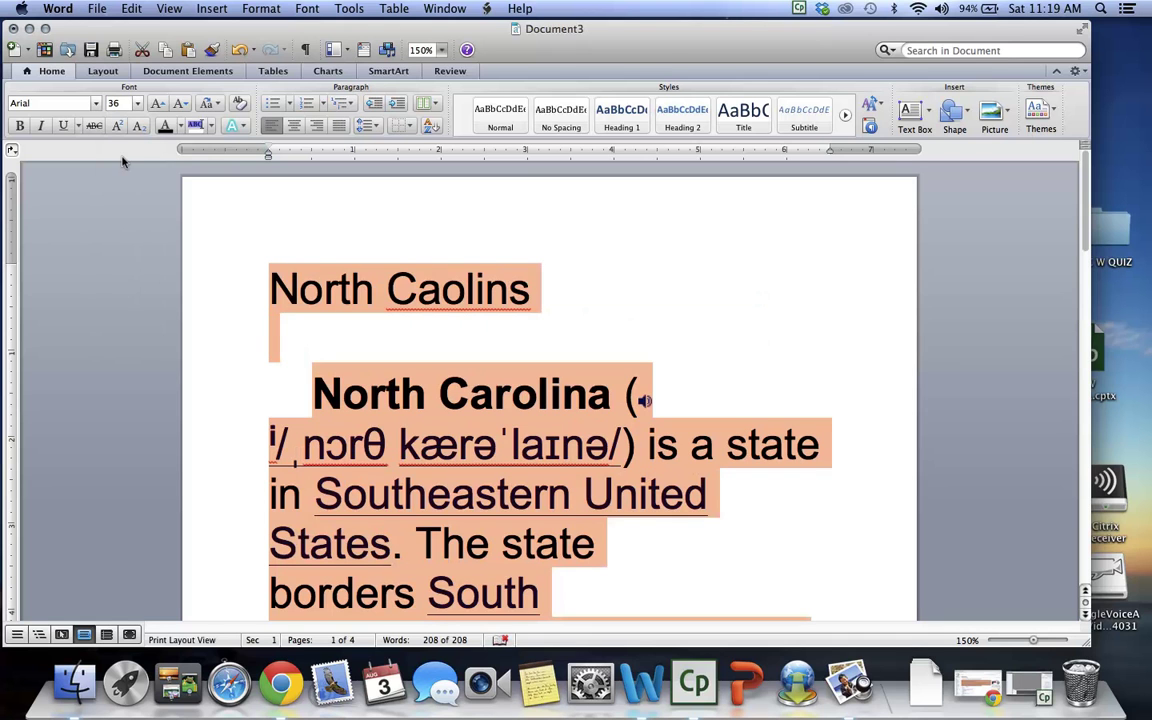
{"action": "left_click", "coordinate": [139, 104]}
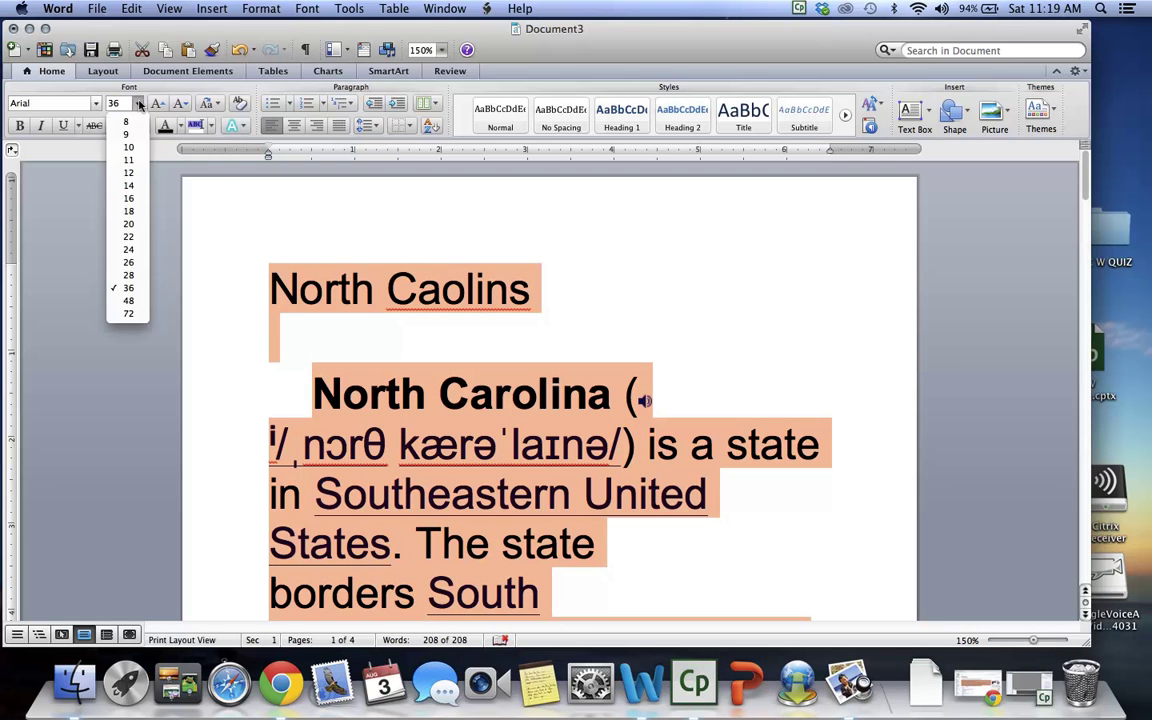
{"action": "left_click", "coordinate": [128, 172]}
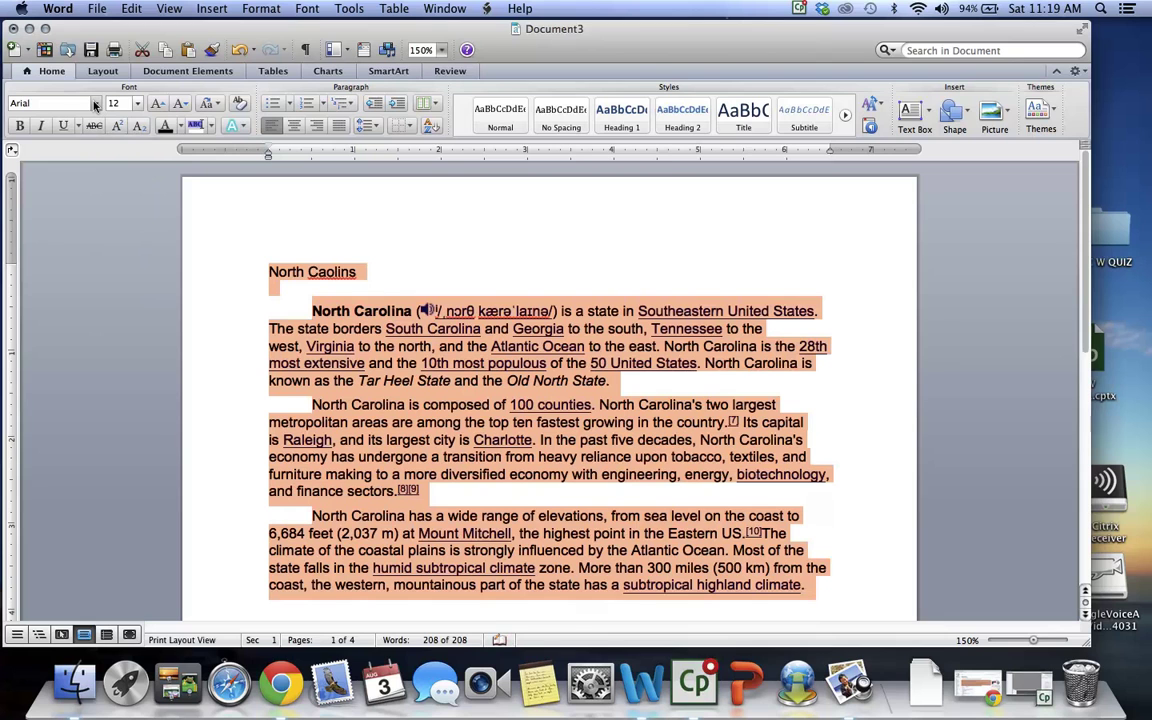
Try the Cambria font on the whole text and settle on Times New Roman
{"action": "left_click", "coordinate": [95, 104]}
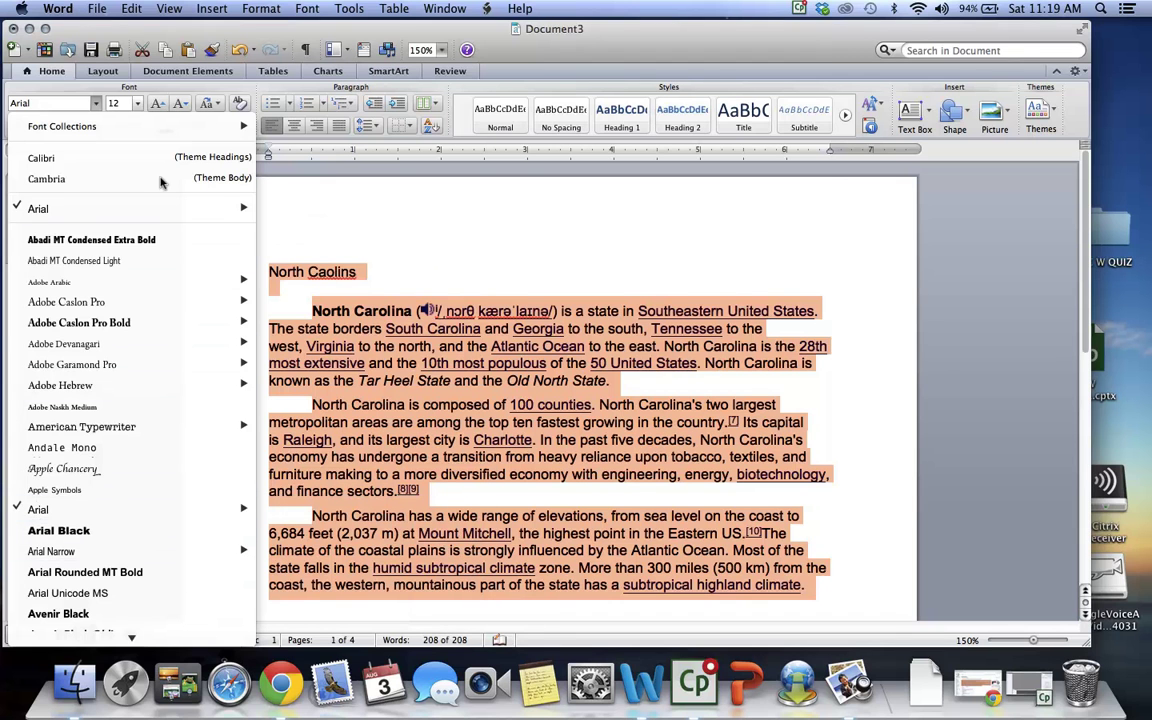
{"action": "key", "text": "Escape"}
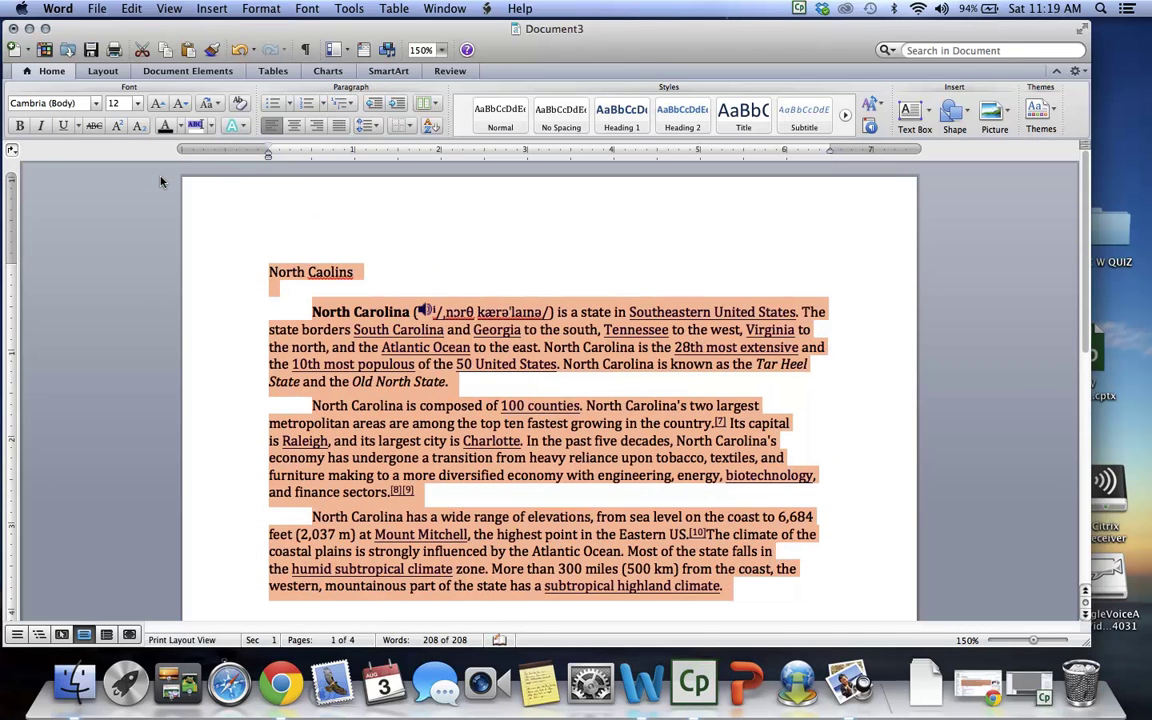
{"action": "left_click", "coordinate": [95, 104]}
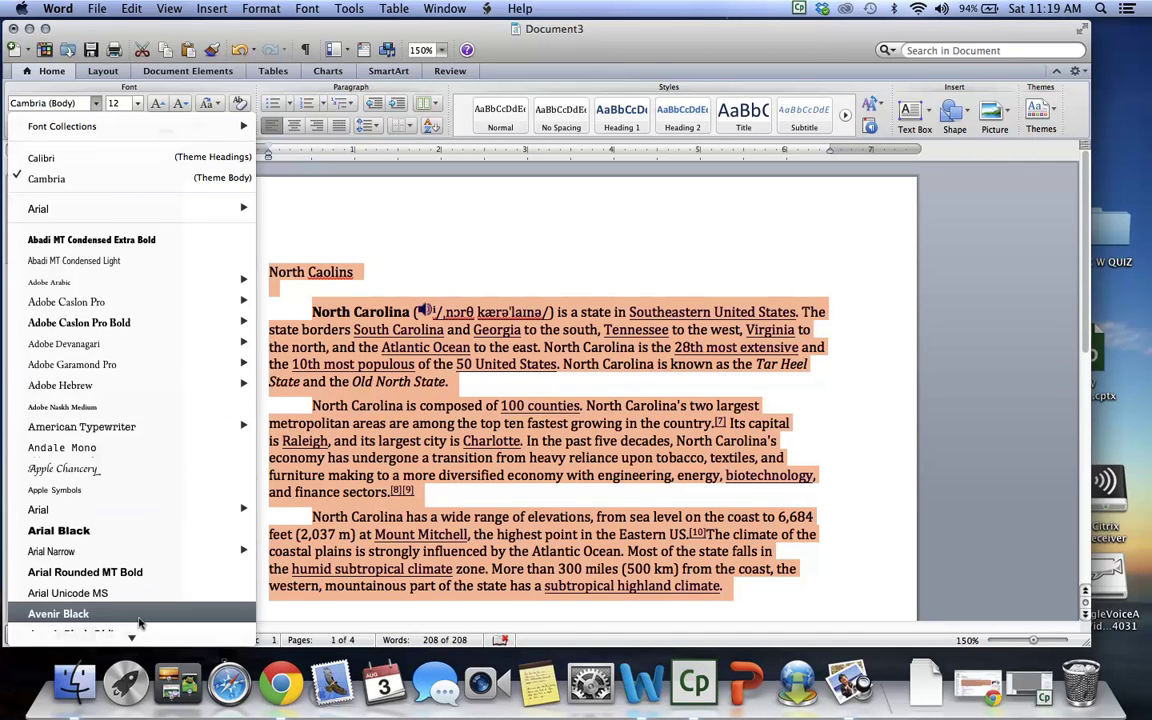
{"action": "mouse_move", "coordinate": [130, 634]}
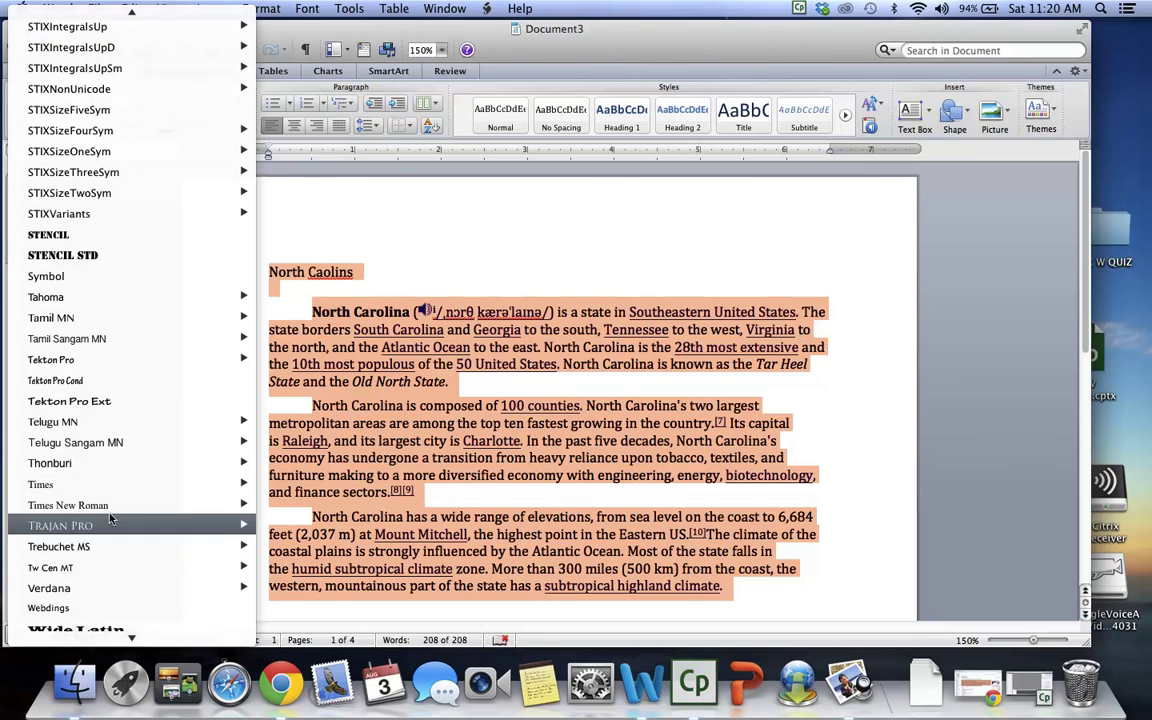
{"action": "left_click", "coordinate": [110, 507]}
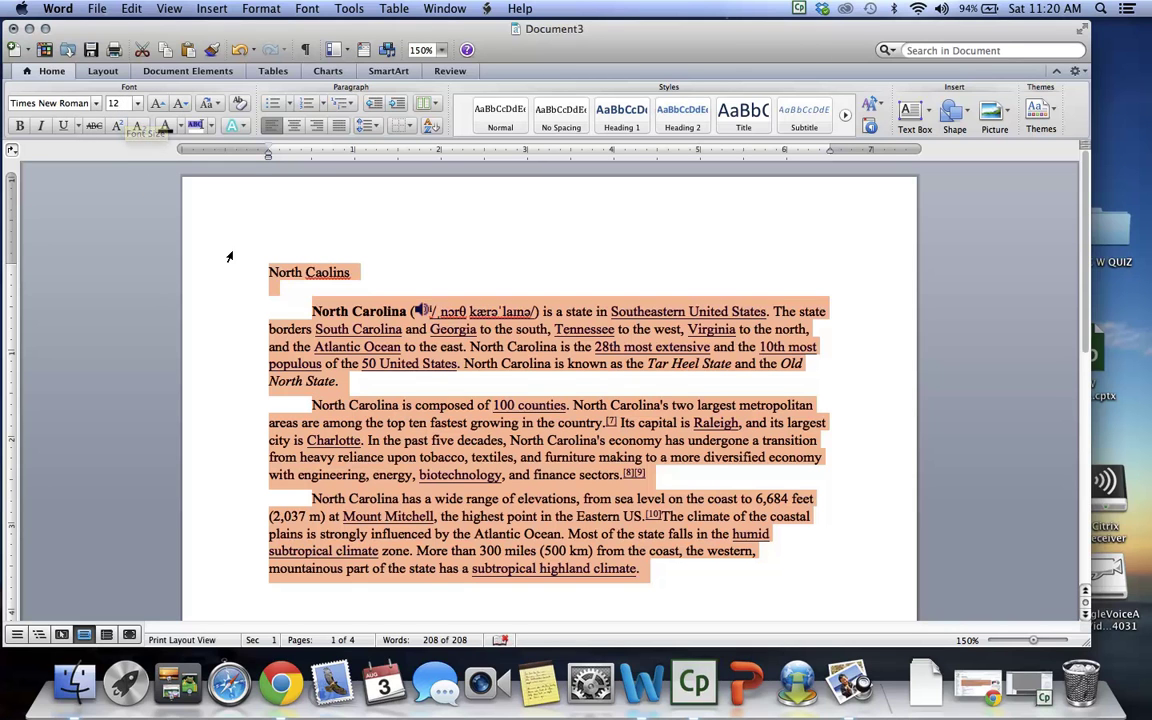
{"action": "left_click", "coordinate": [392, 381]}
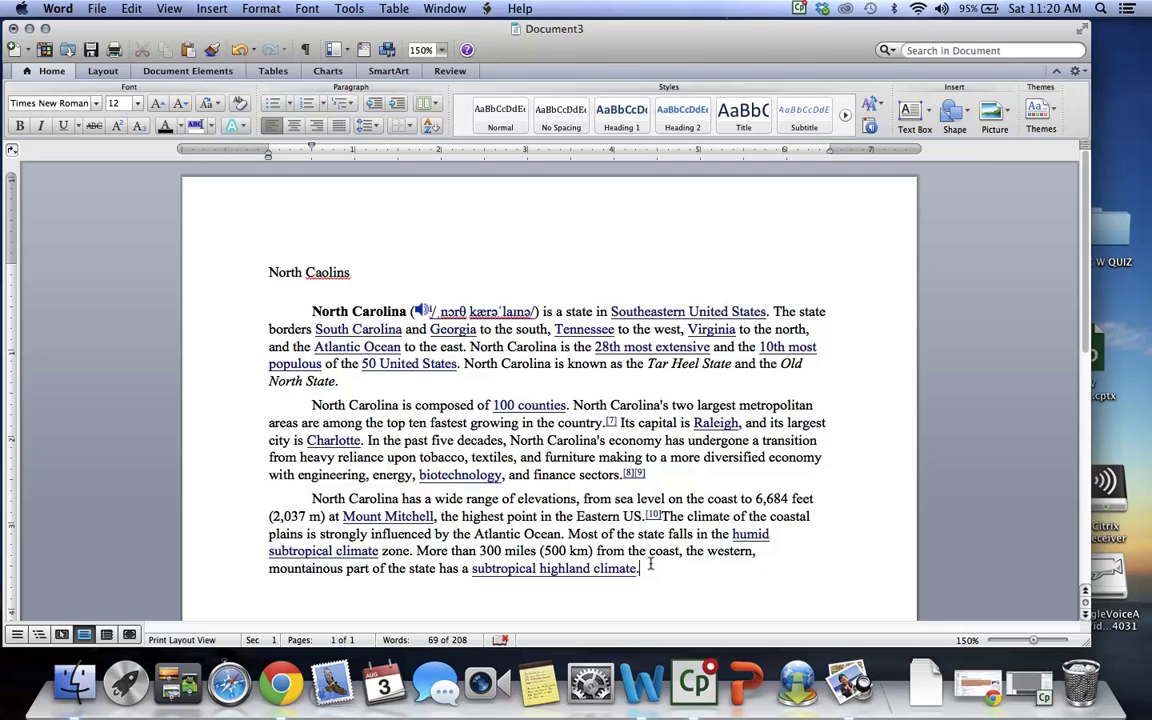
Set the line spacing of the second and third paragraphs to 2.0
{"action": "left_click_drag", "start_coordinate": [650, 566], "coordinate": [300, 405]}
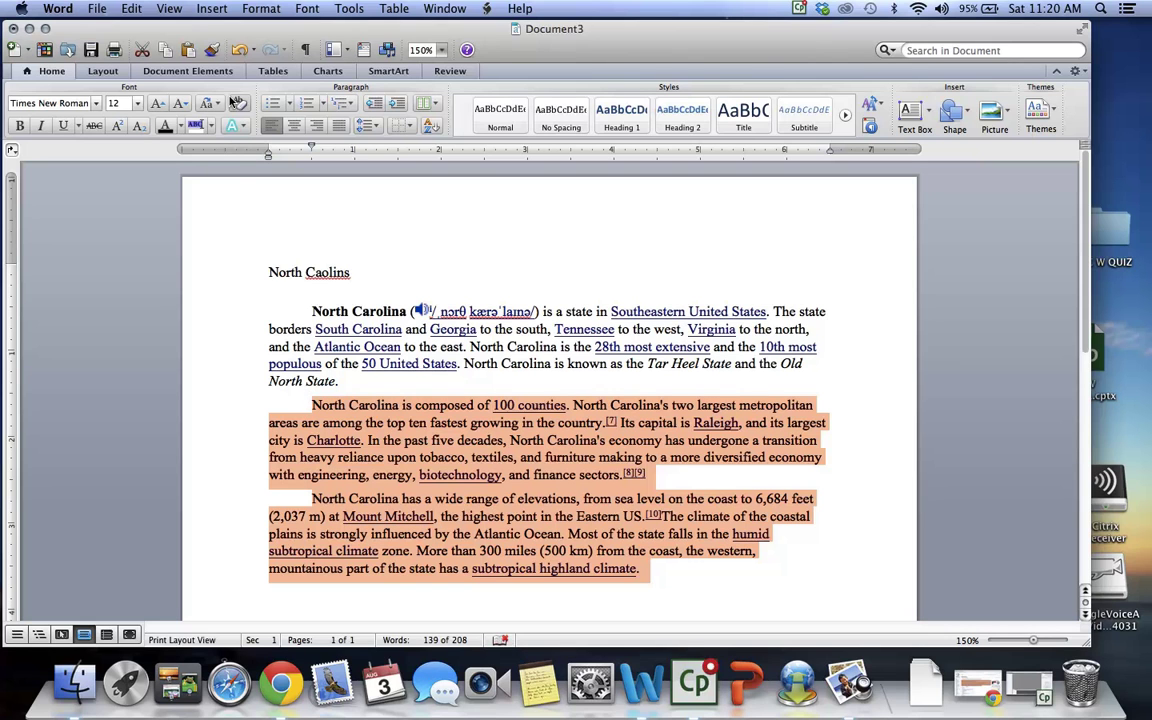
{"action": "left_click", "coordinate": [369, 126]}
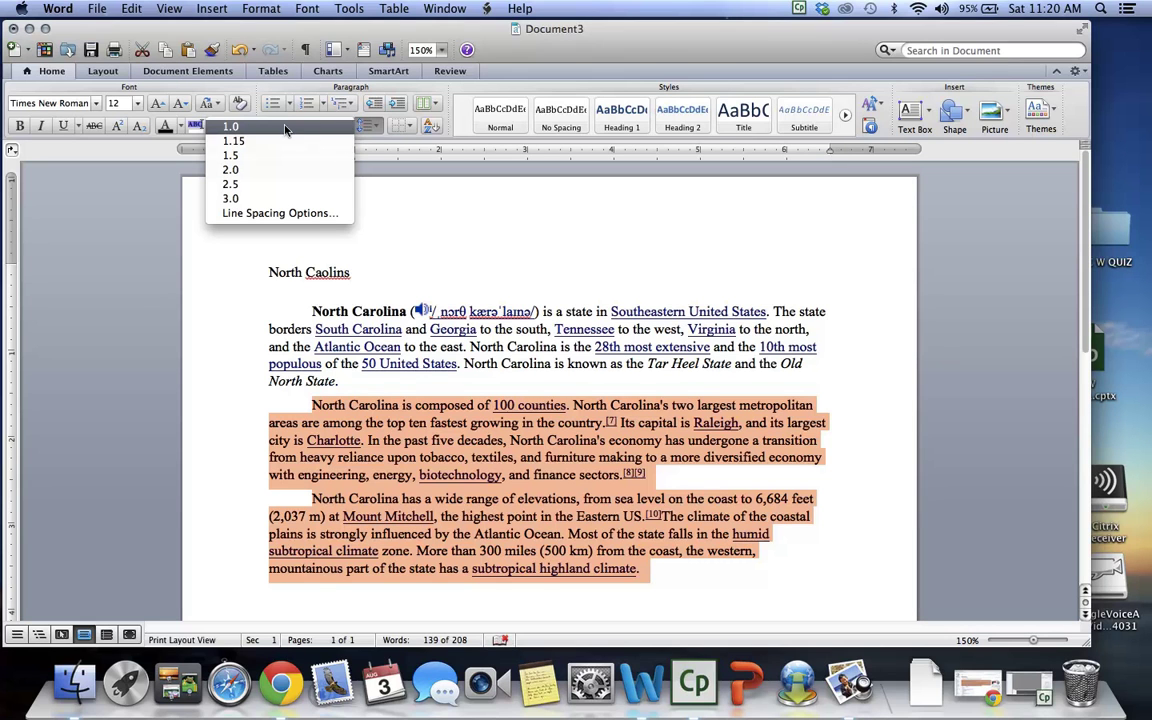
{"action": "left_click", "coordinate": [259, 170]}
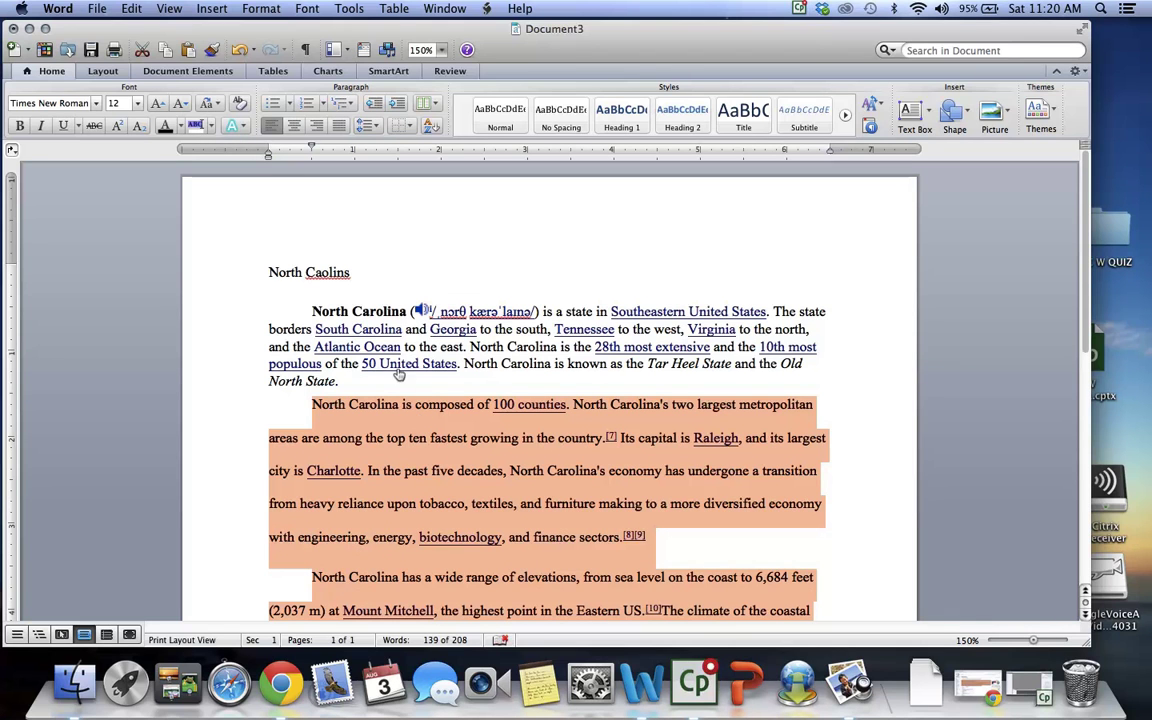
Set the line spacing of the first paragraph, which introduces North Carolina, to 3.0
{"action": "left_click_drag", "start_coordinate": [312, 311], "coordinate": [337, 377]}
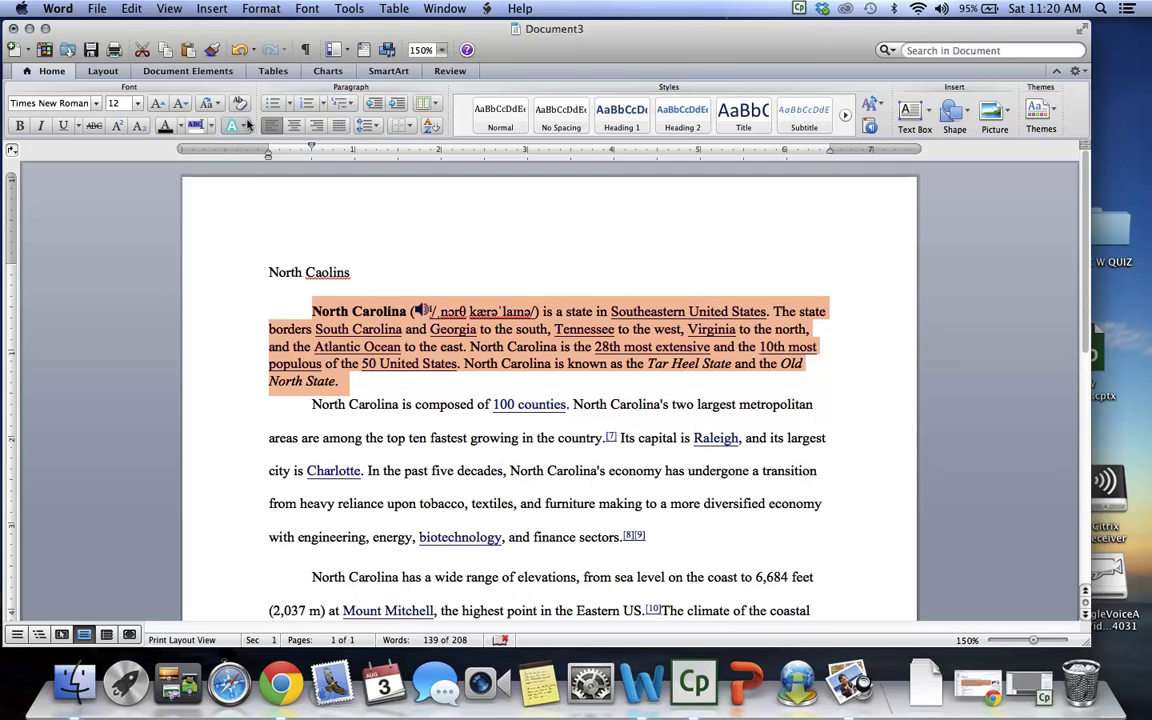
{"action": "left_click", "coordinate": [374, 126]}
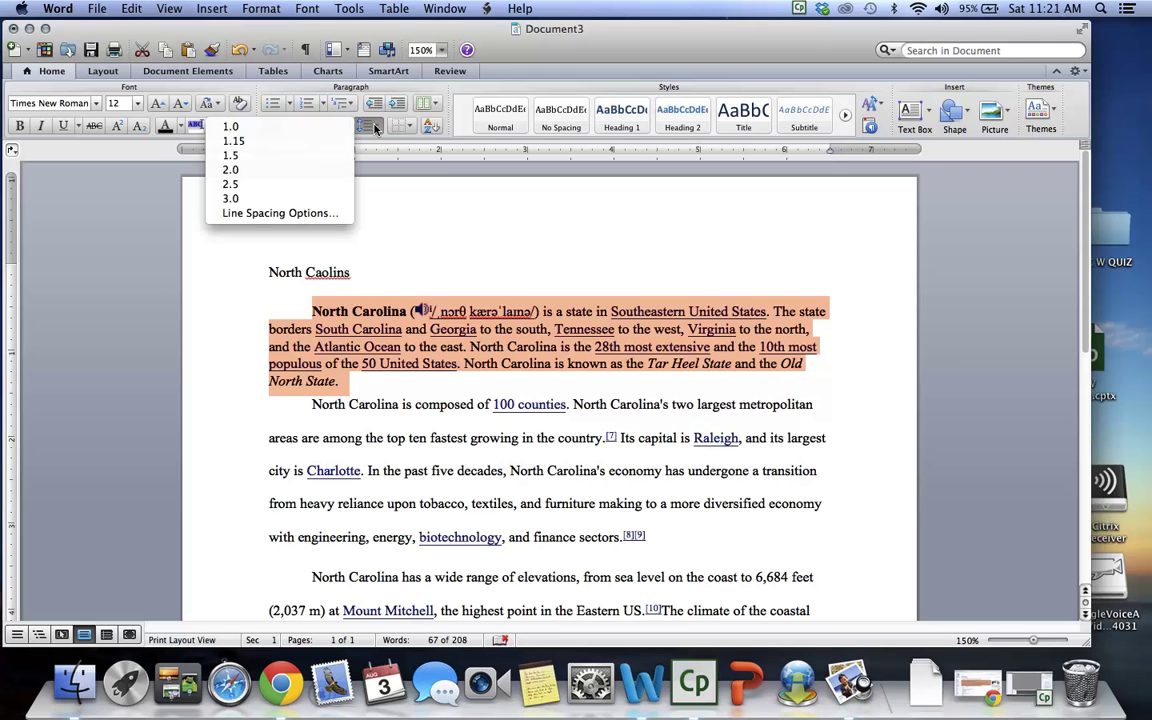
{"action": "left_click", "coordinate": [307, 199]}
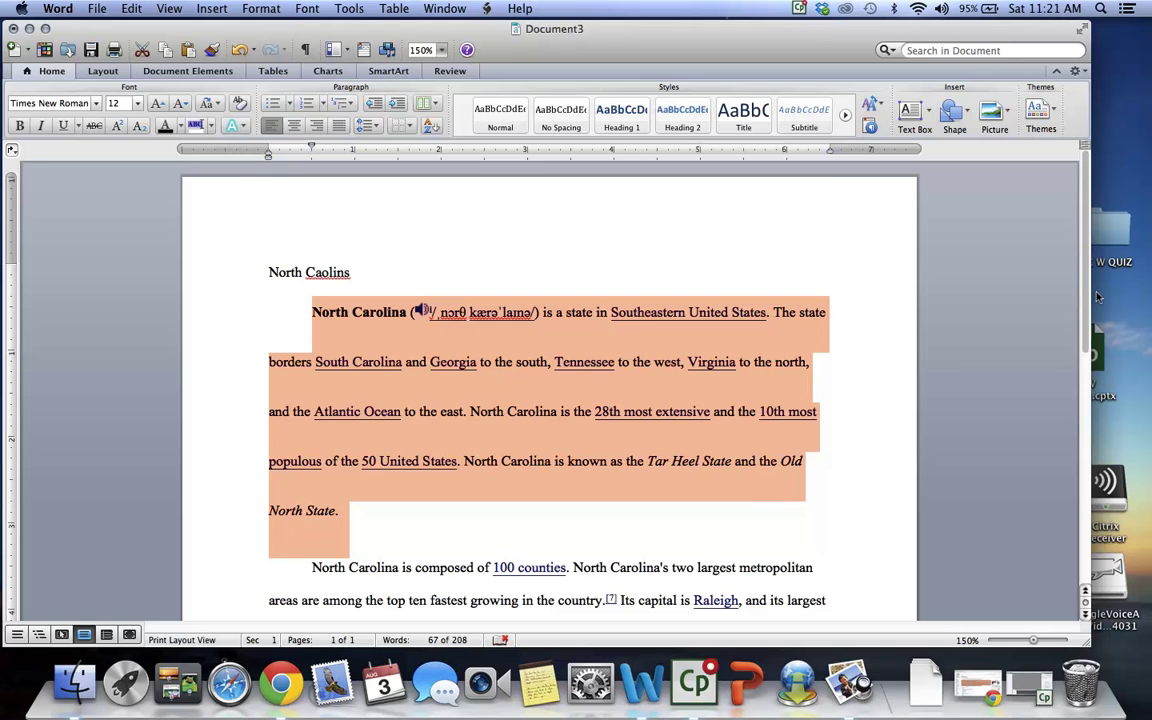
Set the line spacing of the whole document, title included, to 2.0
{"action": "left_click_drag", "start_coordinate": [1083, 296], "coordinate": [1056, 481]}
{"action": "left_click_drag", "start_coordinate": [648, 481], "coordinate": [258, 236]}
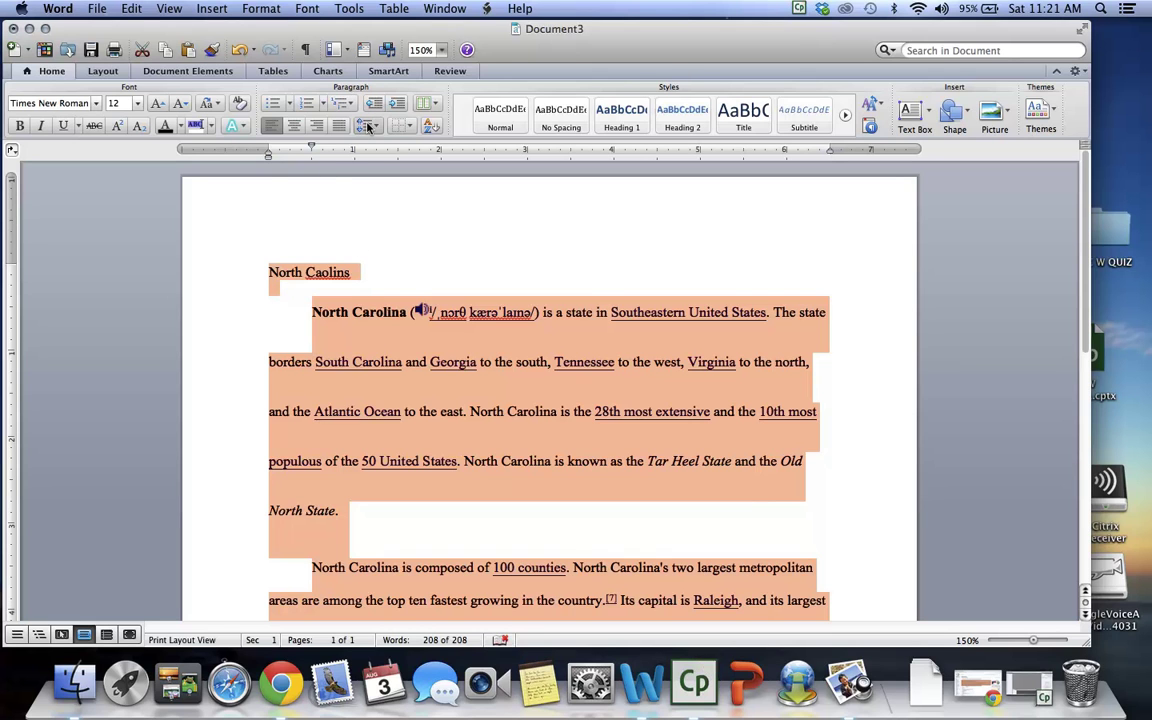
{"action": "left_click", "coordinate": [336, 118]}
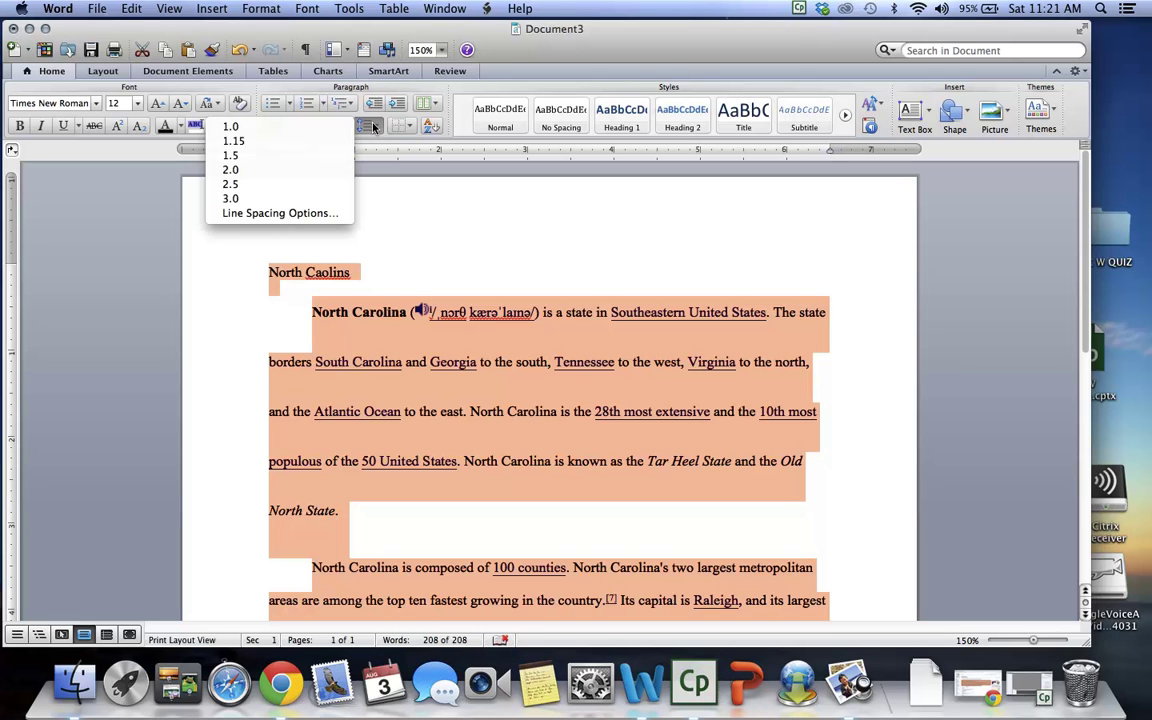
{"action": "left_click", "coordinate": [273, 170]}
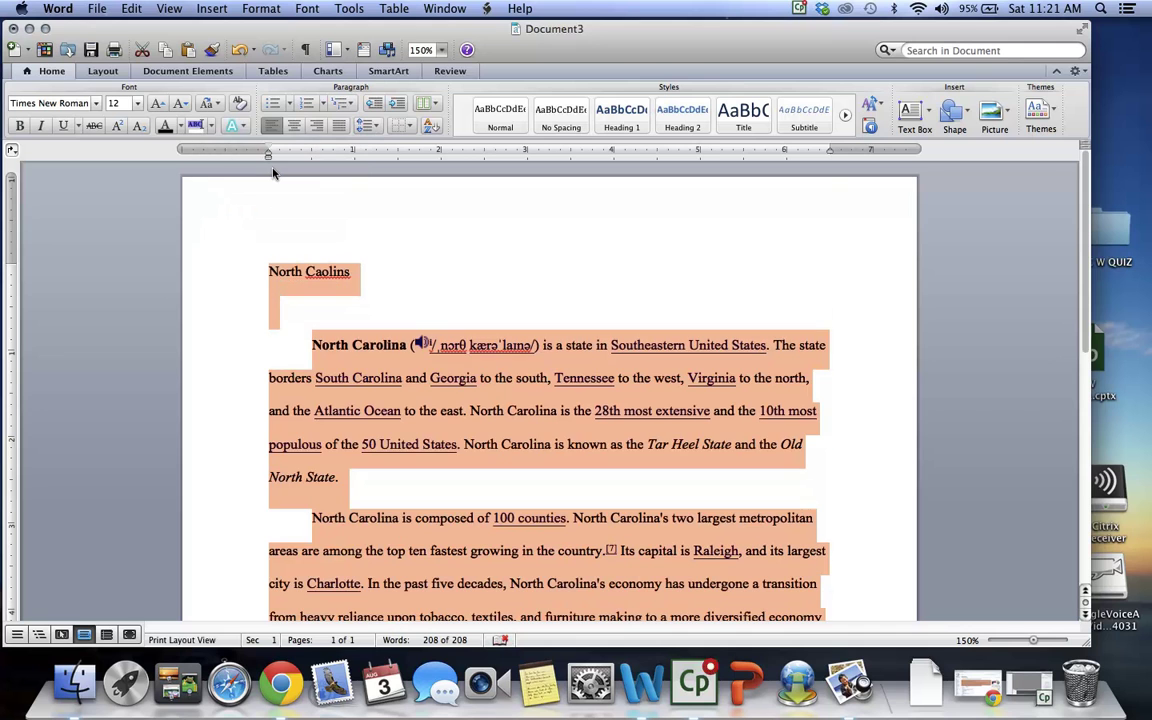
{"action": "left_click", "coordinate": [438, 279]}
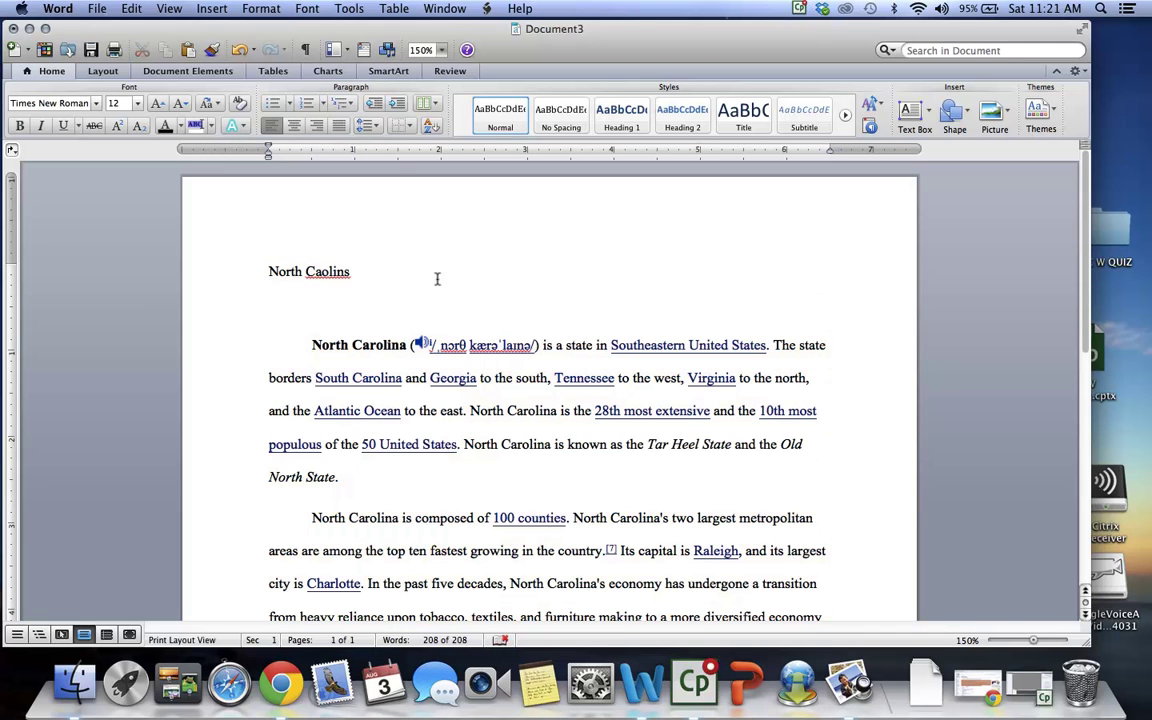
Remove the bold formatting from "North Carolina" at the start of the first paragraph
{"action": "left_click", "coordinate": [389, 344]}
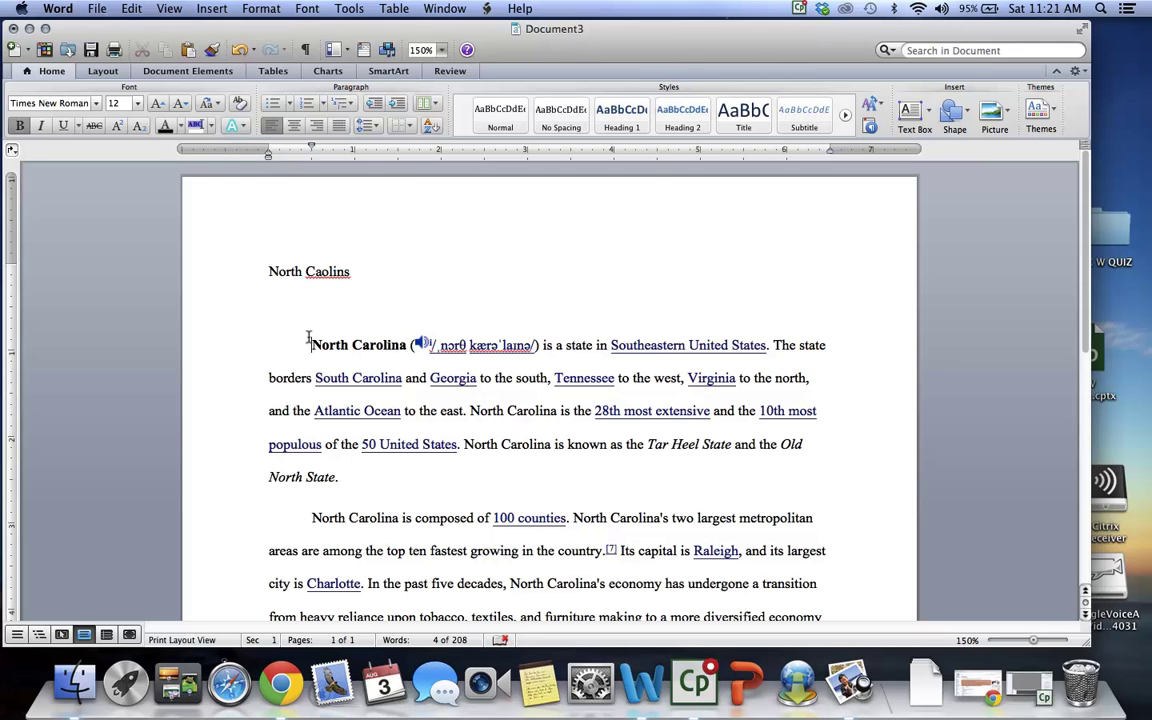
{"action": "left_click_drag", "start_coordinate": [310, 345], "coordinate": [406, 343]}
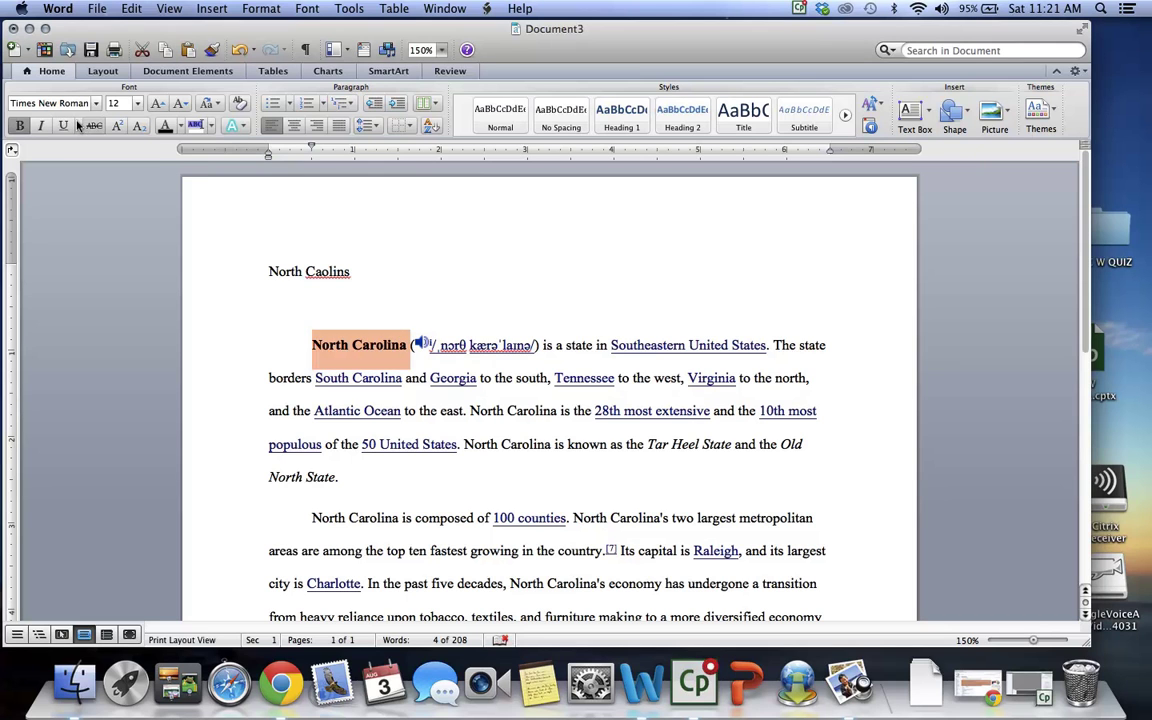
{"action": "left_click", "coordinate": [19, 125]}
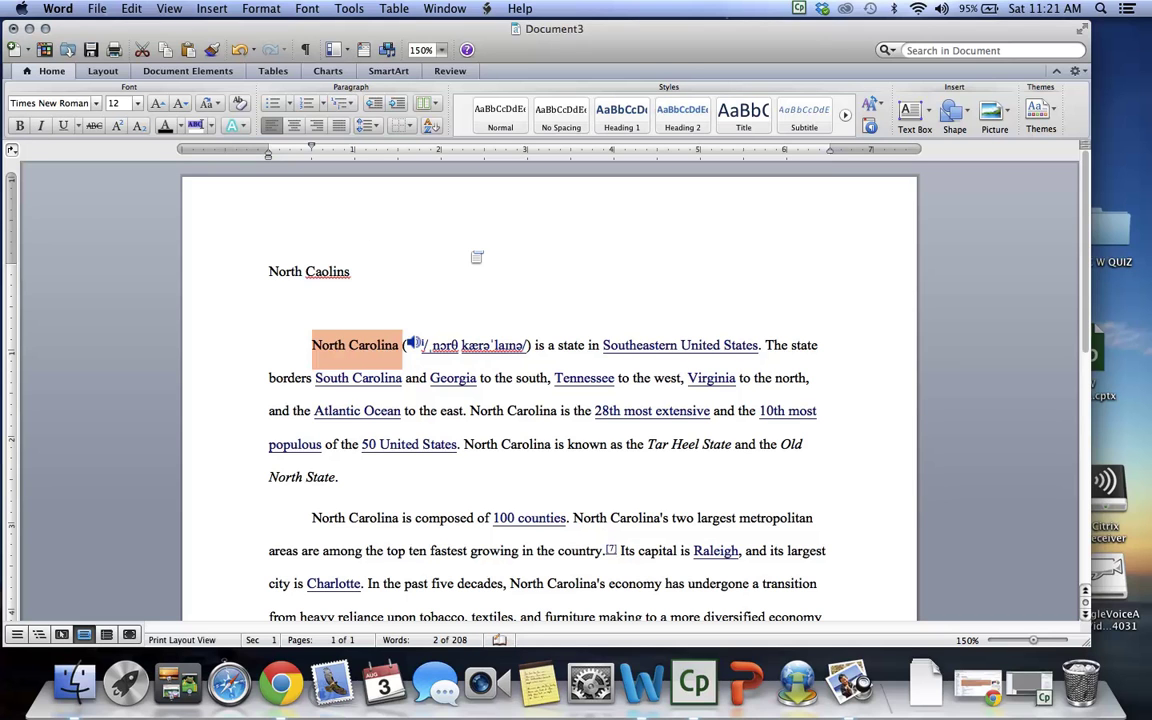
{"action": "left_click", "coordinate": [476, 257]}
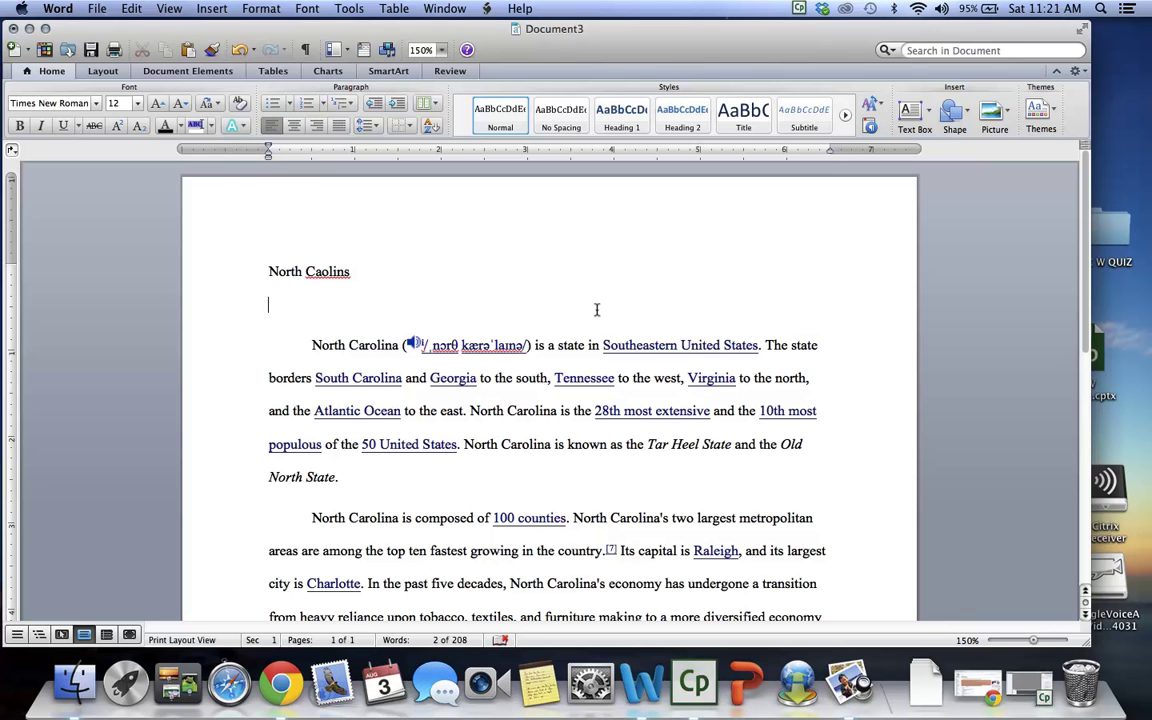
Remove the underline from "Southeastern United States" in the first sentence
{"action": "left_click_drag", "start_coordinate": [596, 310], "coordinate": [660, 332]}
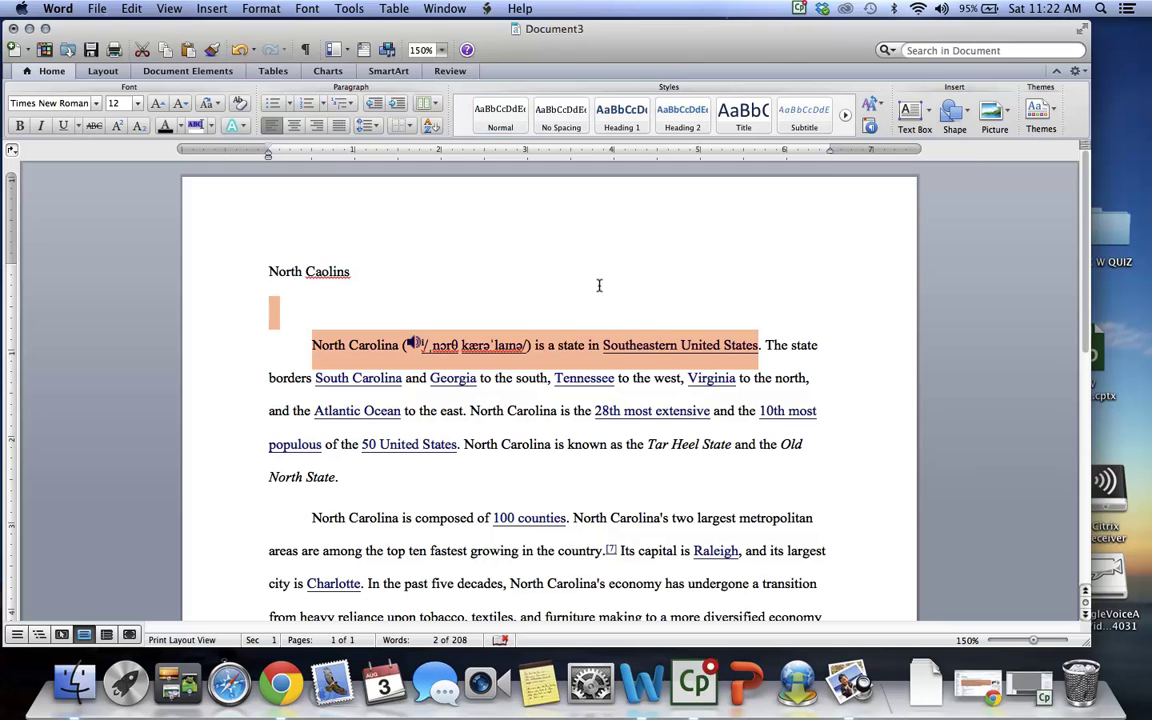
{"action": "left_click", "coordinate": [648, 262]}
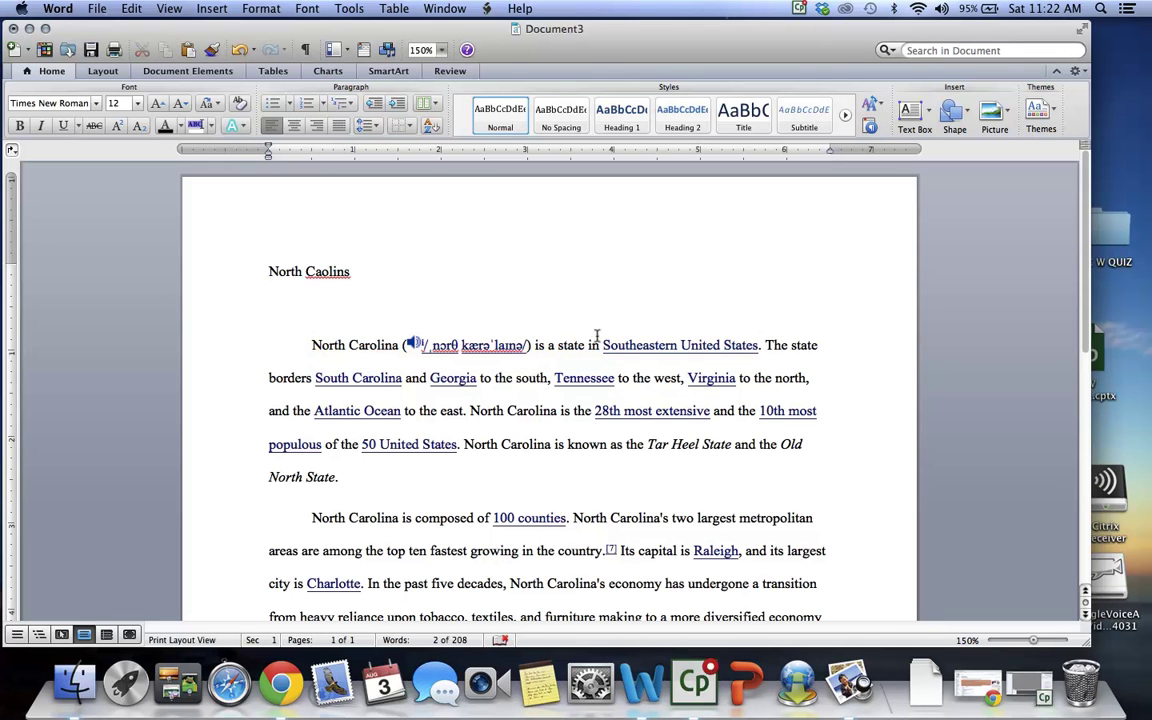
{"action": "left_click_drag", "start_coordinate": [598, 342], "coordinate": [757, 344]}
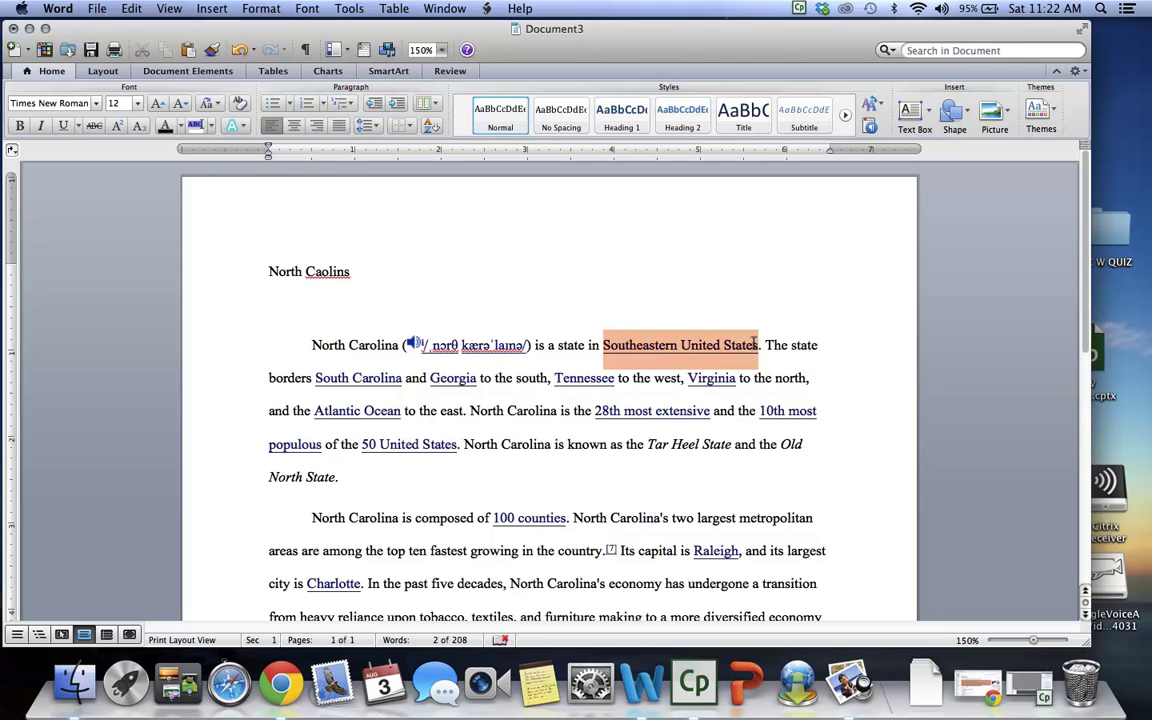
{"action": "left_click", "coordinate": [63, 126]}
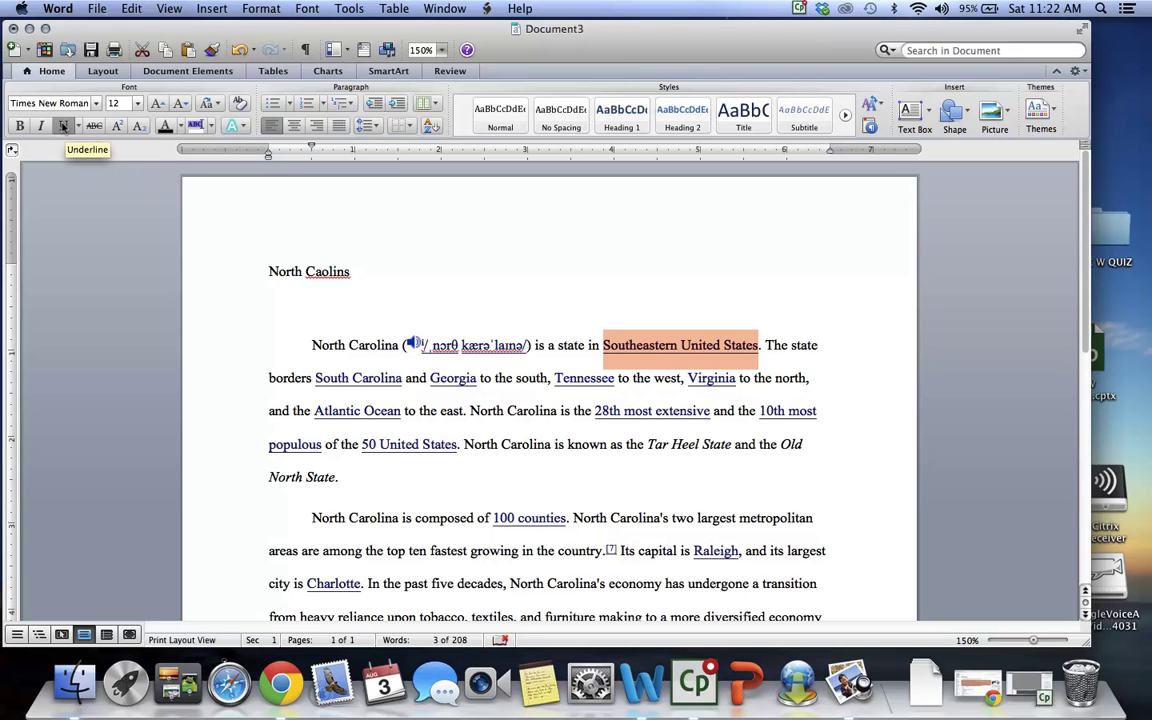
{"action": "left_click", "coordinate": [63, 126]}
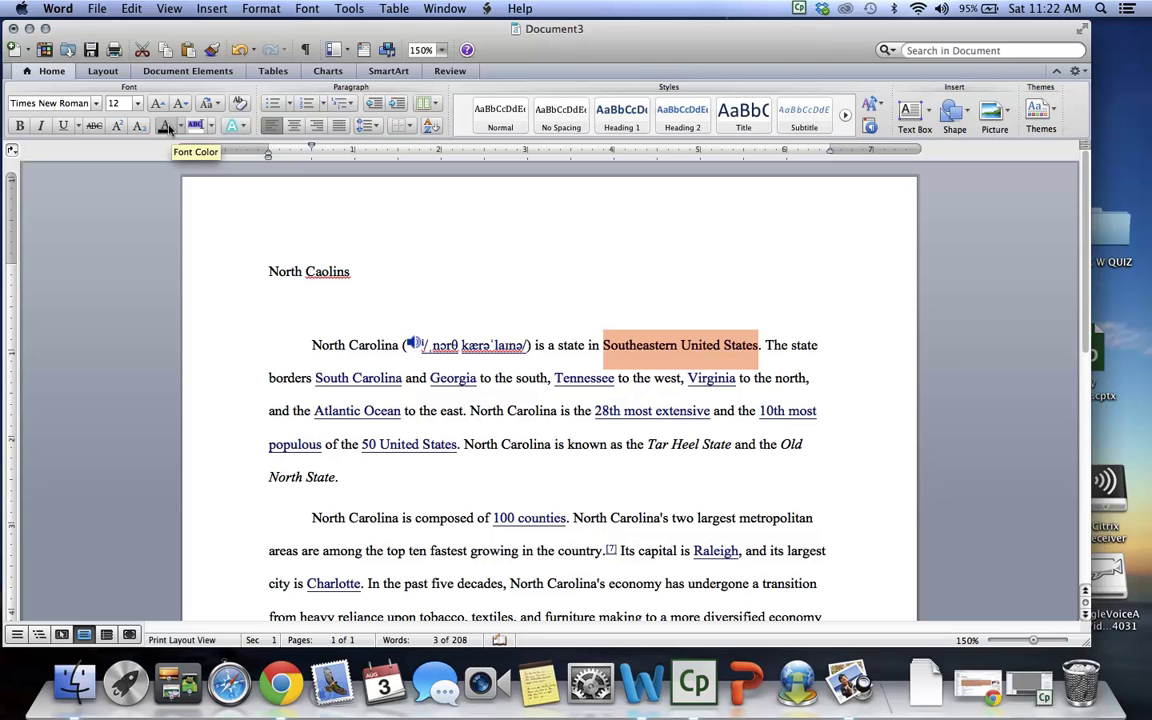
{"action": "left_click", "coordinate": [393, 249]}
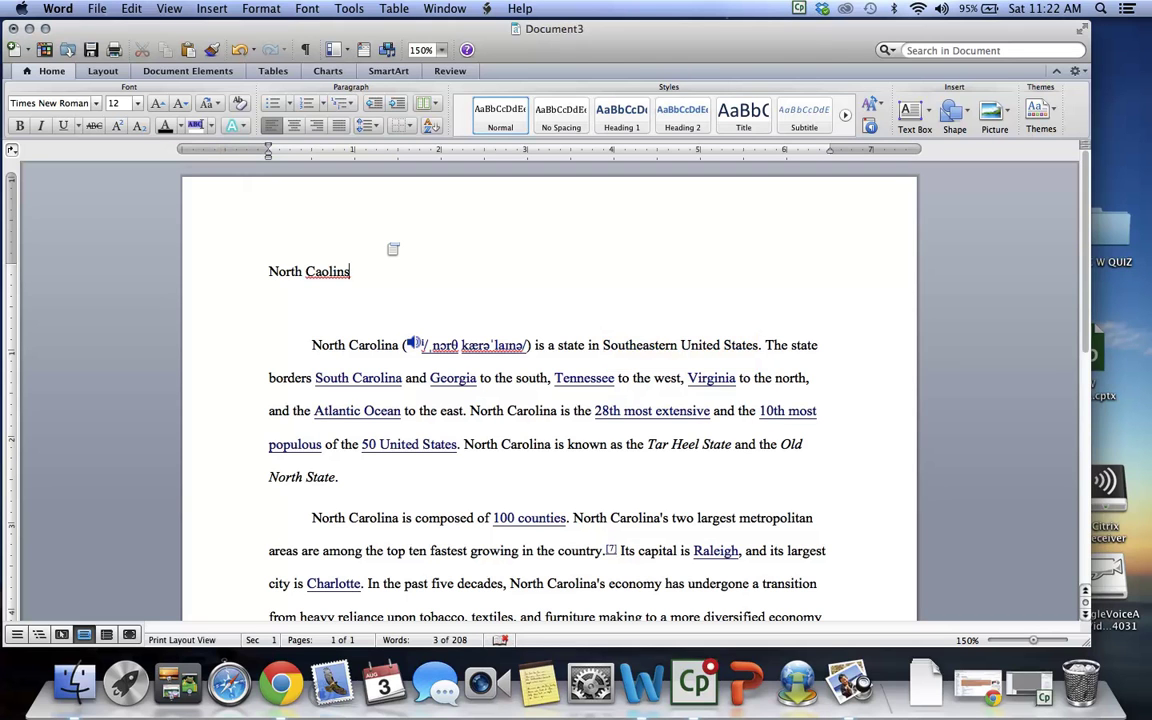
Change the font color of the opening sentence, from "North Carolina" to "Southeastern United States", to standard red
{"action": "left_click", "coordinate": [596, 309]}
{"action": "left_click_drag", "start_coordinate": [311, 341], "coordinate": [760, 338]}
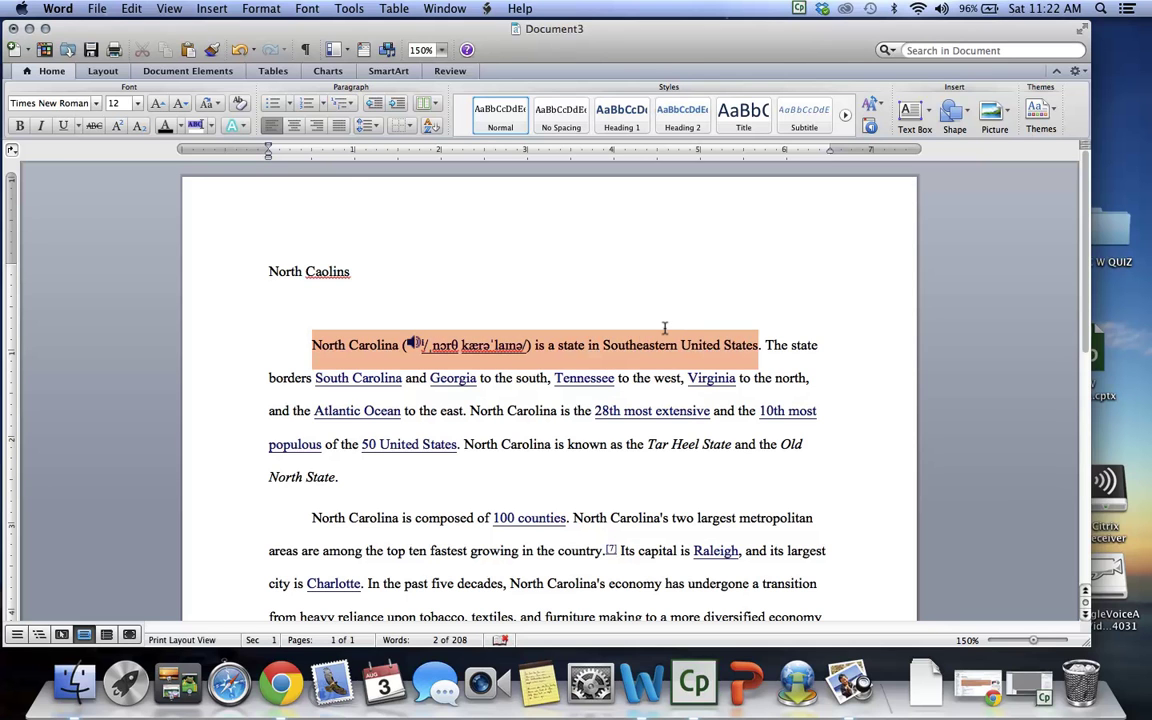
{"action": "left_click", "coordinate": [180, 127]}
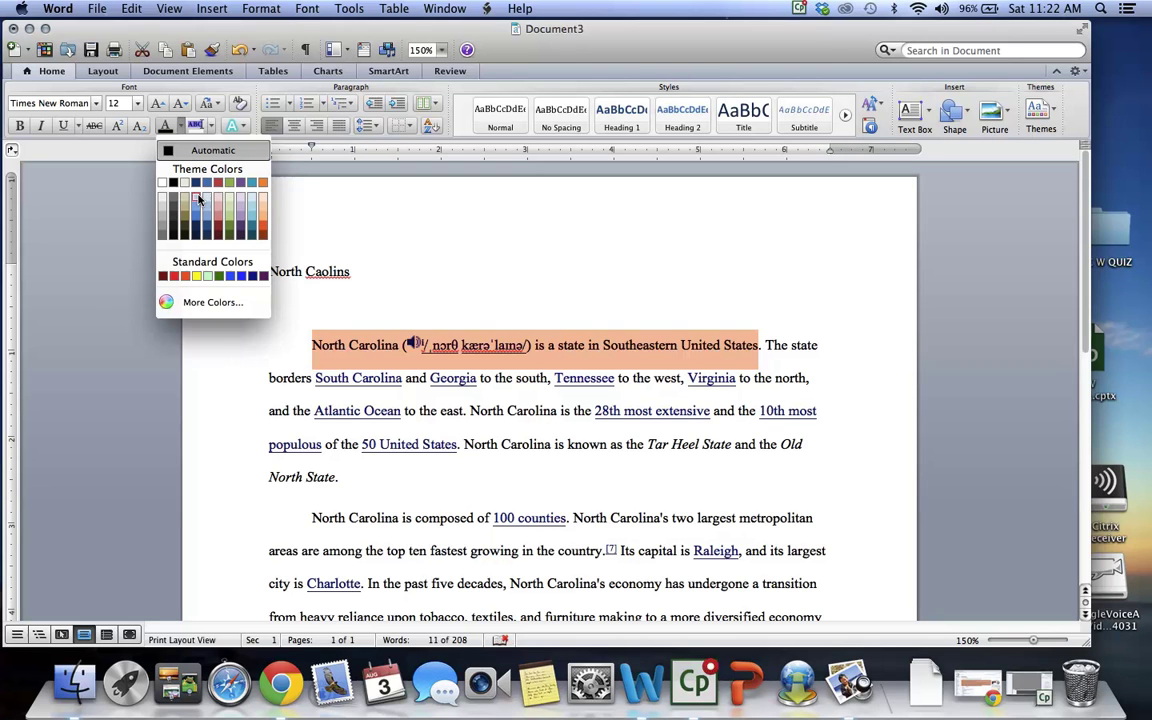
{"action": "left_click", "coordinate": [173, 276]}
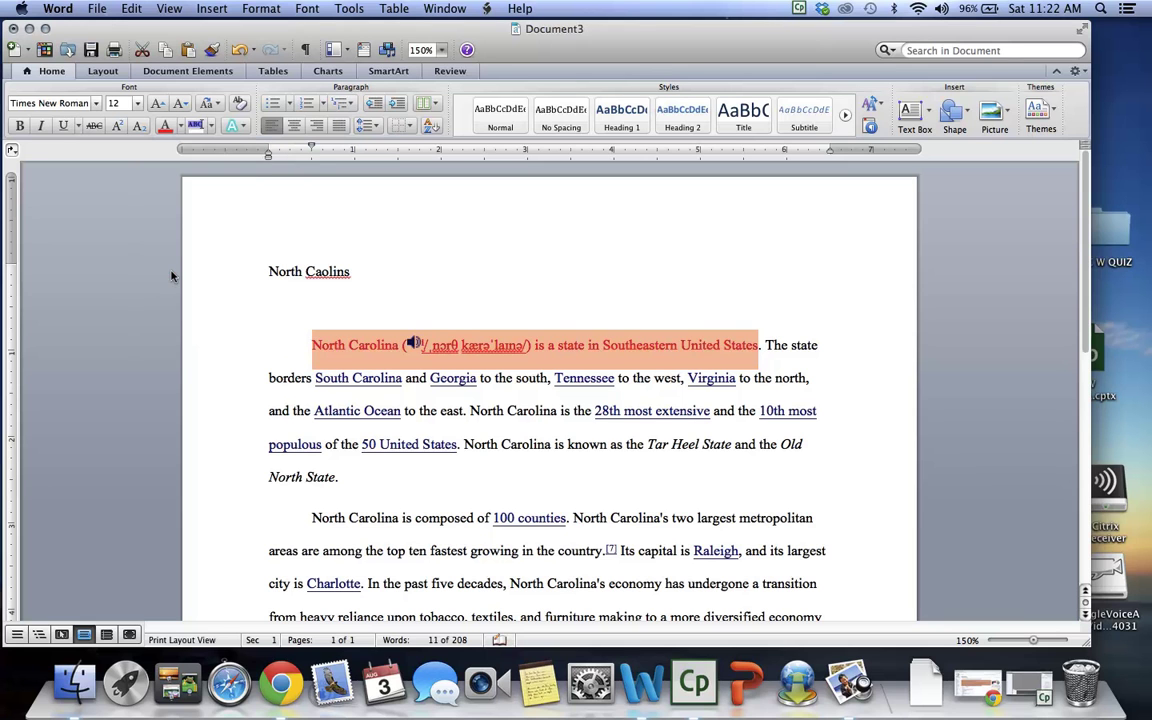
{"action": "left_click", "coordinate": [503, 267]}
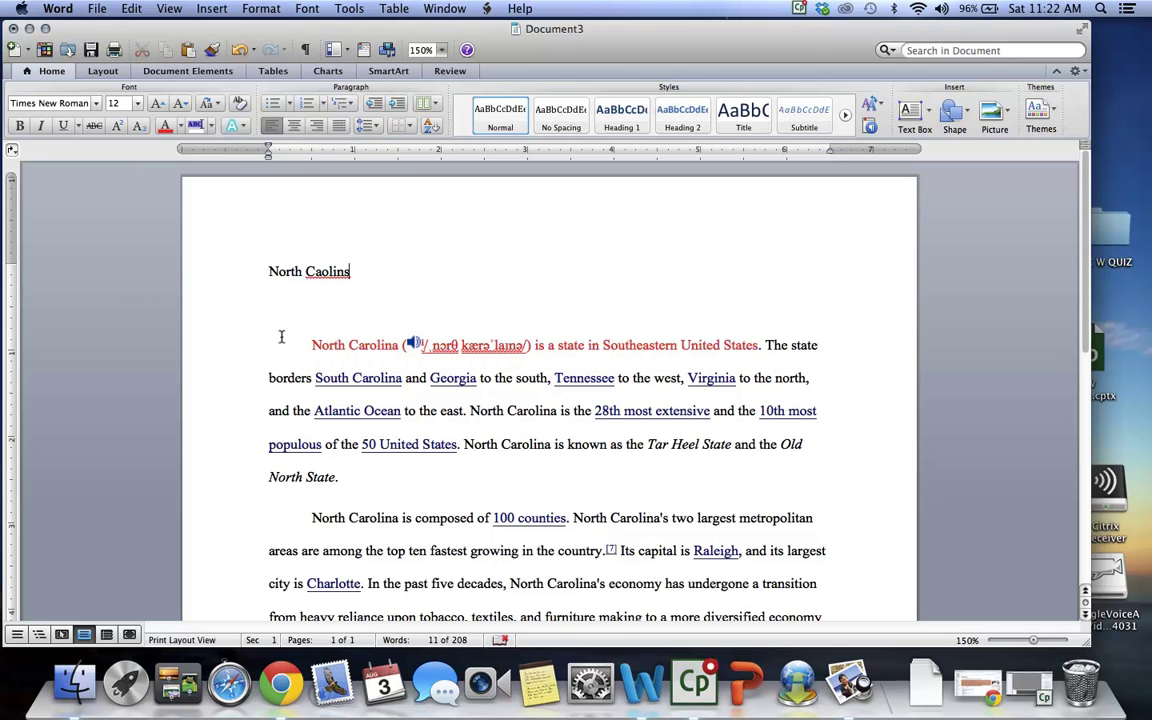
Set the font color of the opening sentence to black
{"action": "left_click_drag", "start_coordinate": [305, 337], "coordinate": [625, 330]}
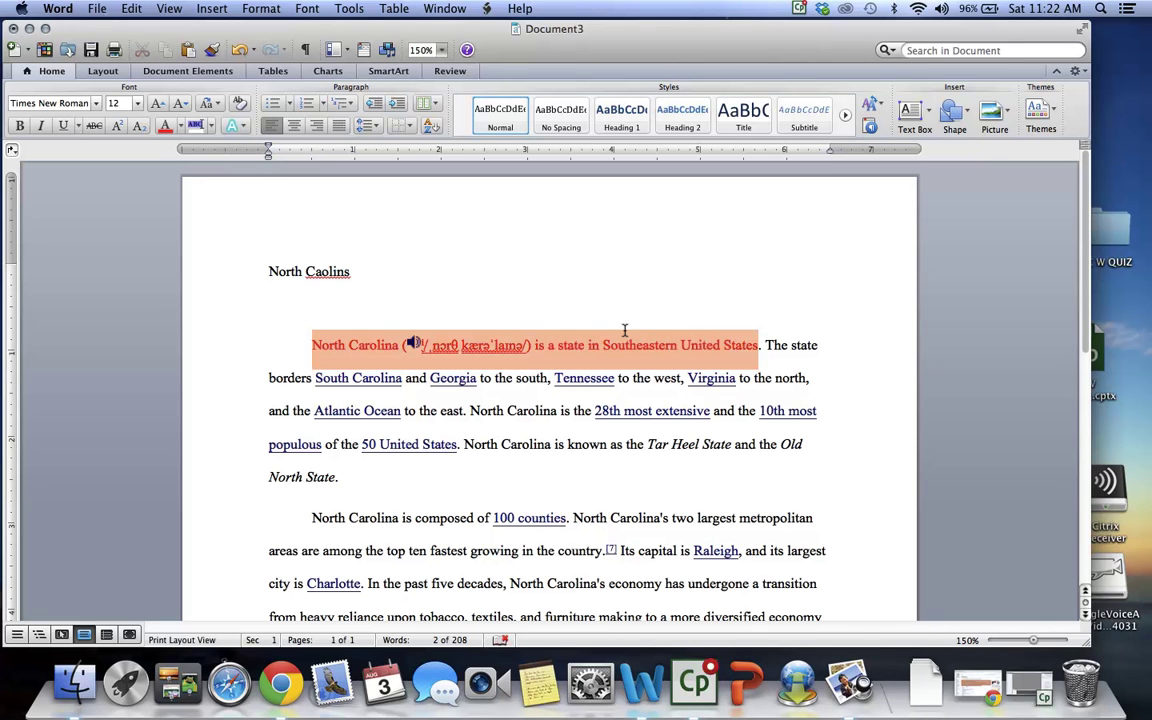
{"action": "left_click", "coordinate": [178, 126]}
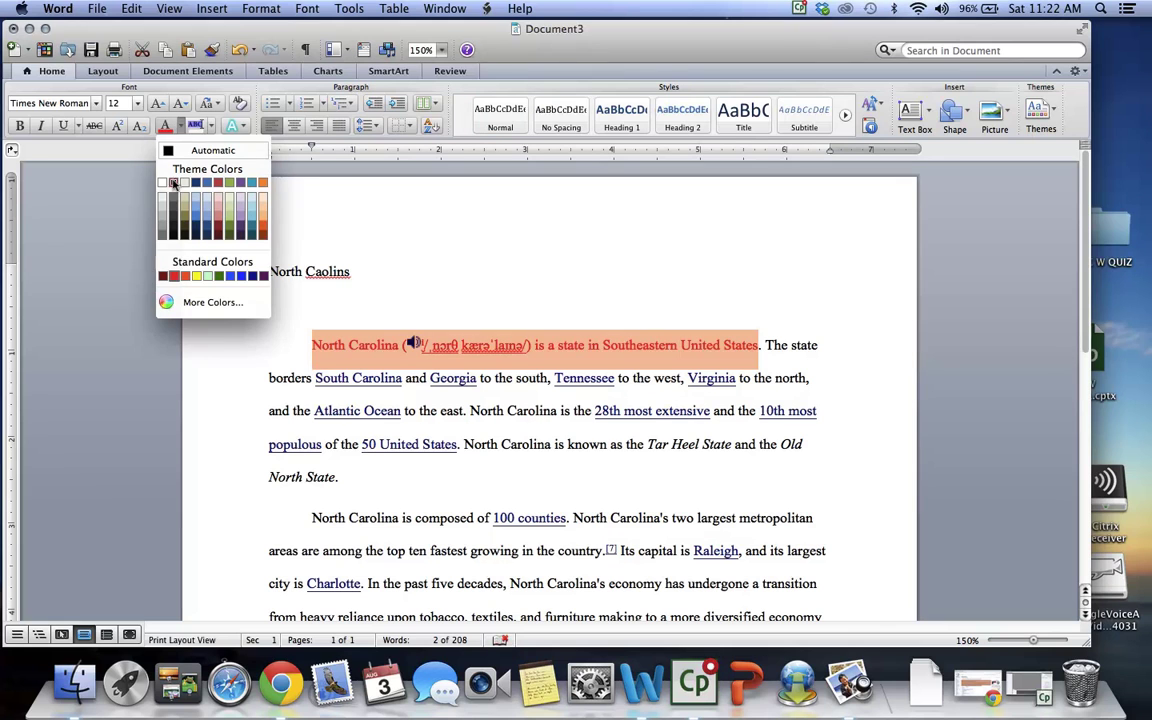
{"action": "left_click", "coordinate": [172, 183]}
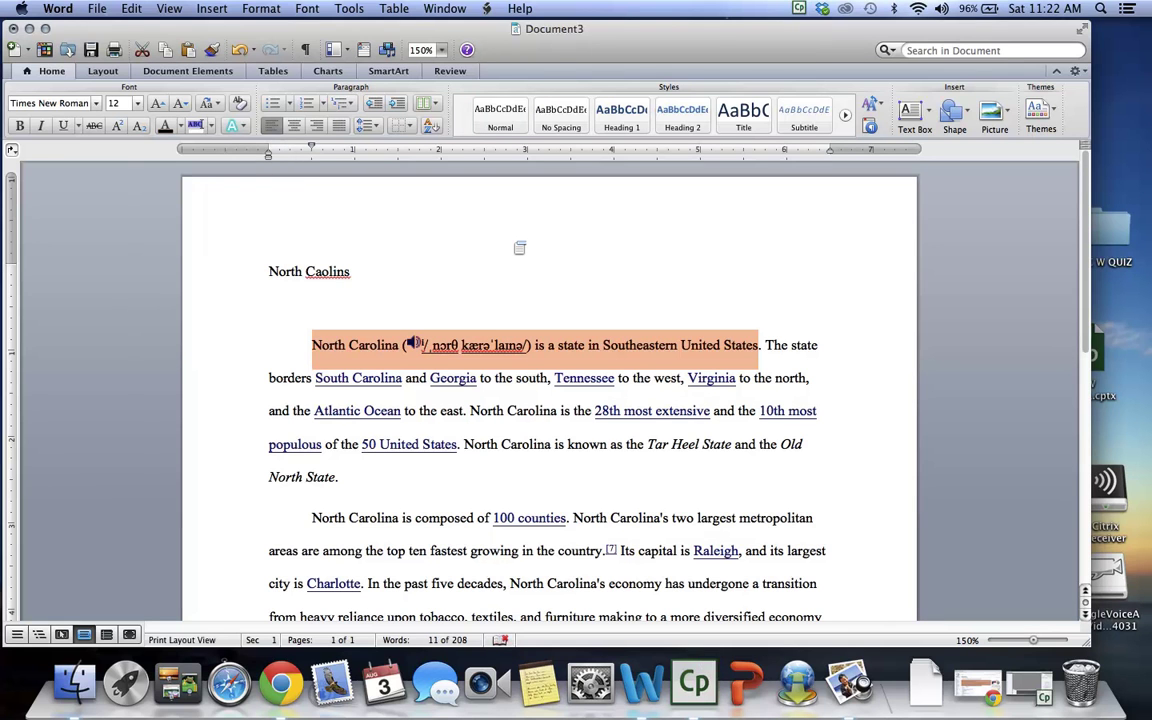
{"action": "left_click", "coordinate": [518, 247]}
Underline all three body paragraphs and remove the underline again to clear the underlined links
{"action": "left_click", "coordinate": [300, 333]}
{"action": "left_click_drag", "start_coordinate": [300, 333], "coordinate": [640, 600]}
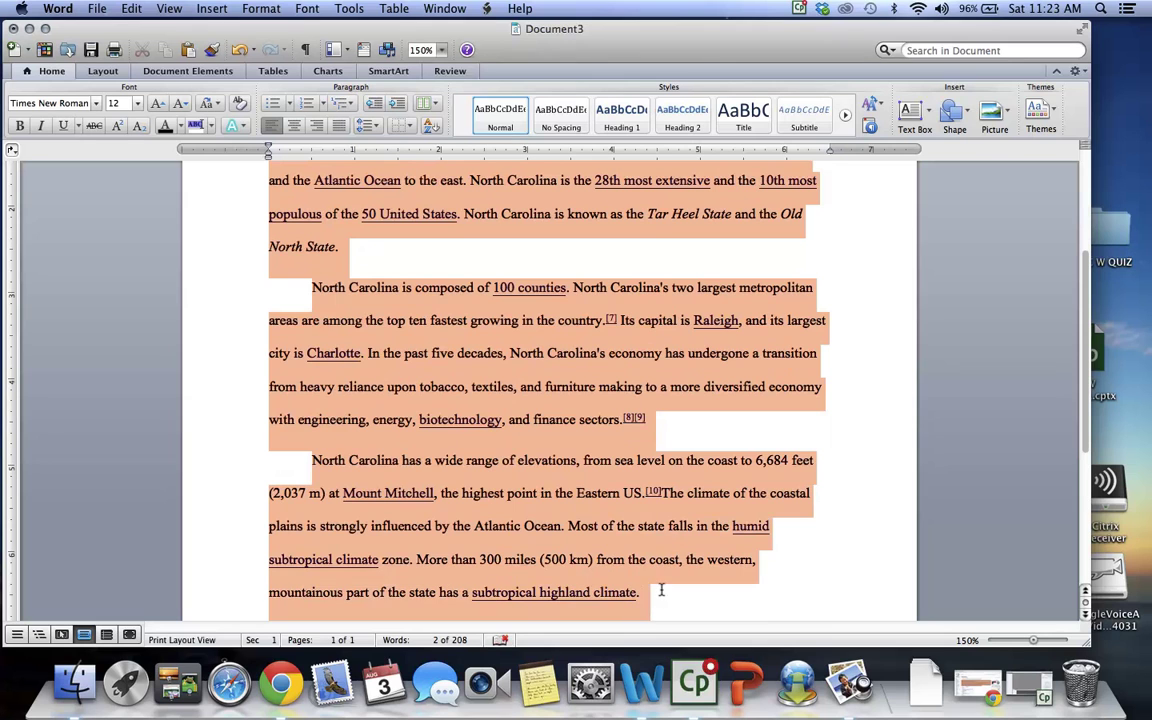
{"action": "left_click", "coordinate": [61, 125]}
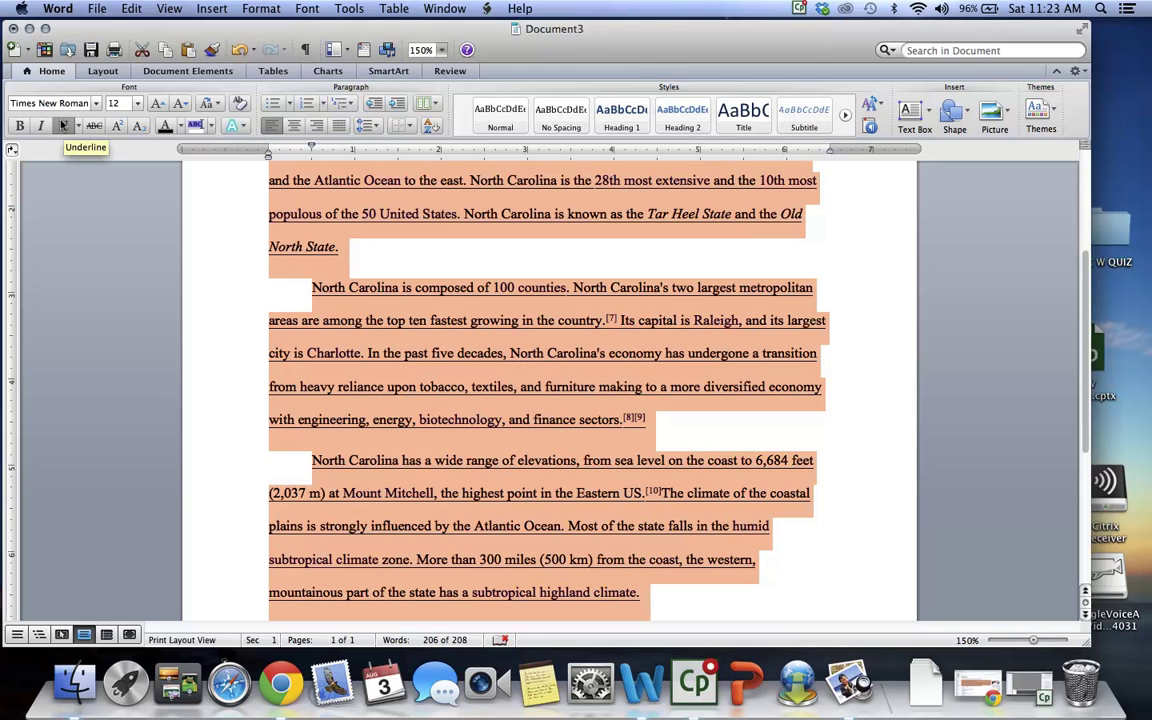
{"action": "left_click", "coordinate": [62, 125]}
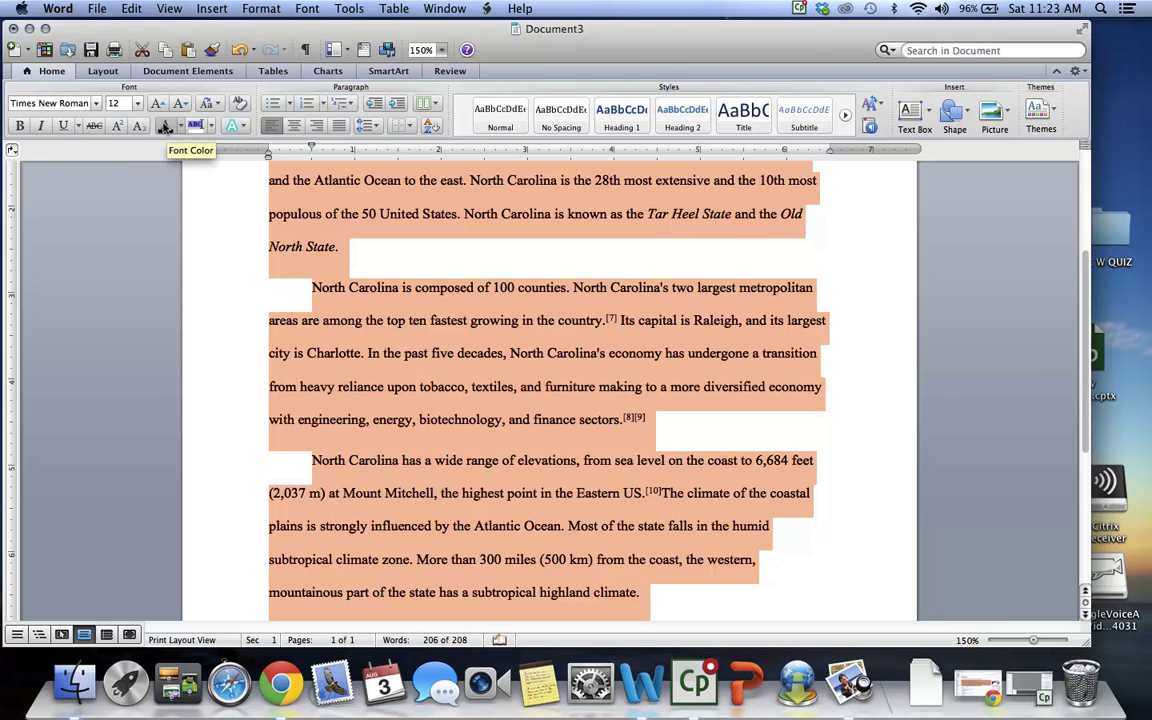
Try a red font color on all three body paragraphs and settle on black
{"action": "left_click", "coordinate": [181, 125]}
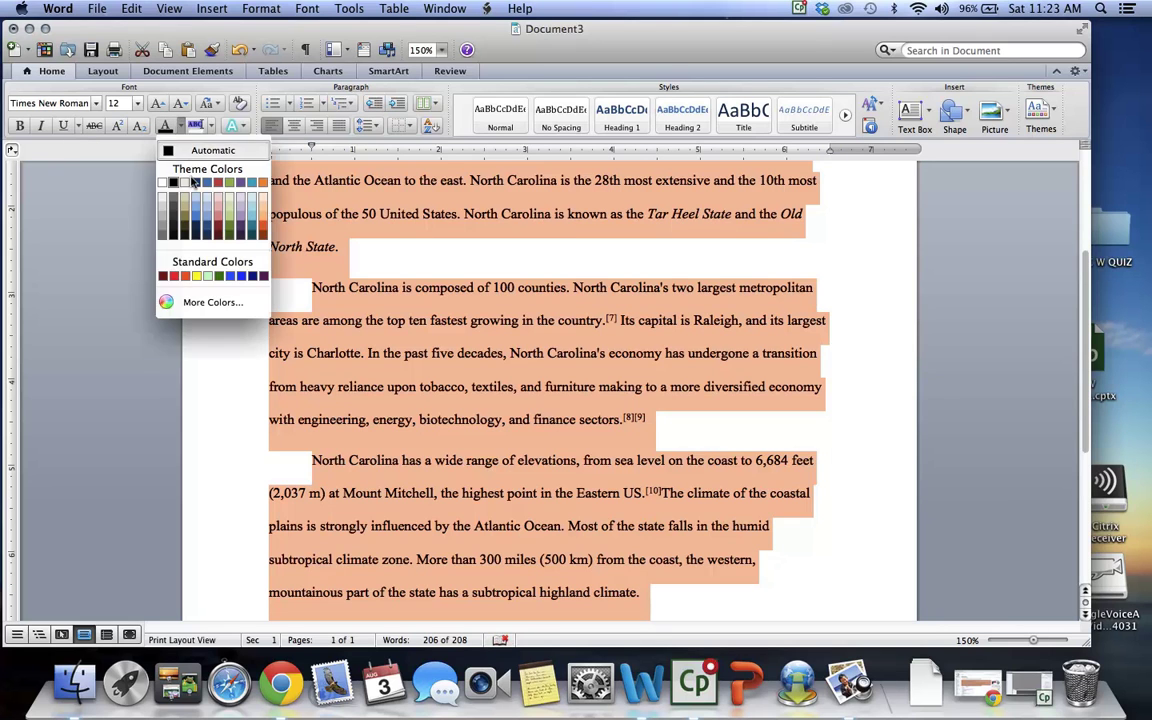
{"action": "left_click", "coordinate": [175, 276]}
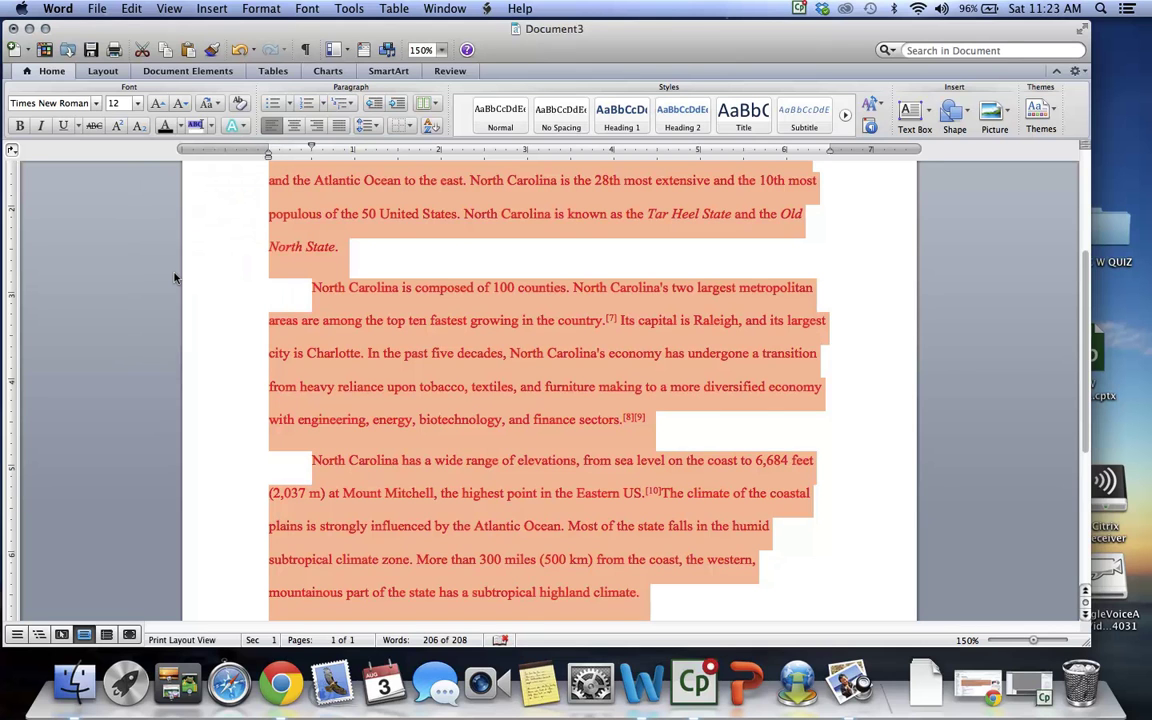
{"action": "left_click", "coordinate": [181, 125]}
{"action": "left_click", "coordinate": [174, 183]}
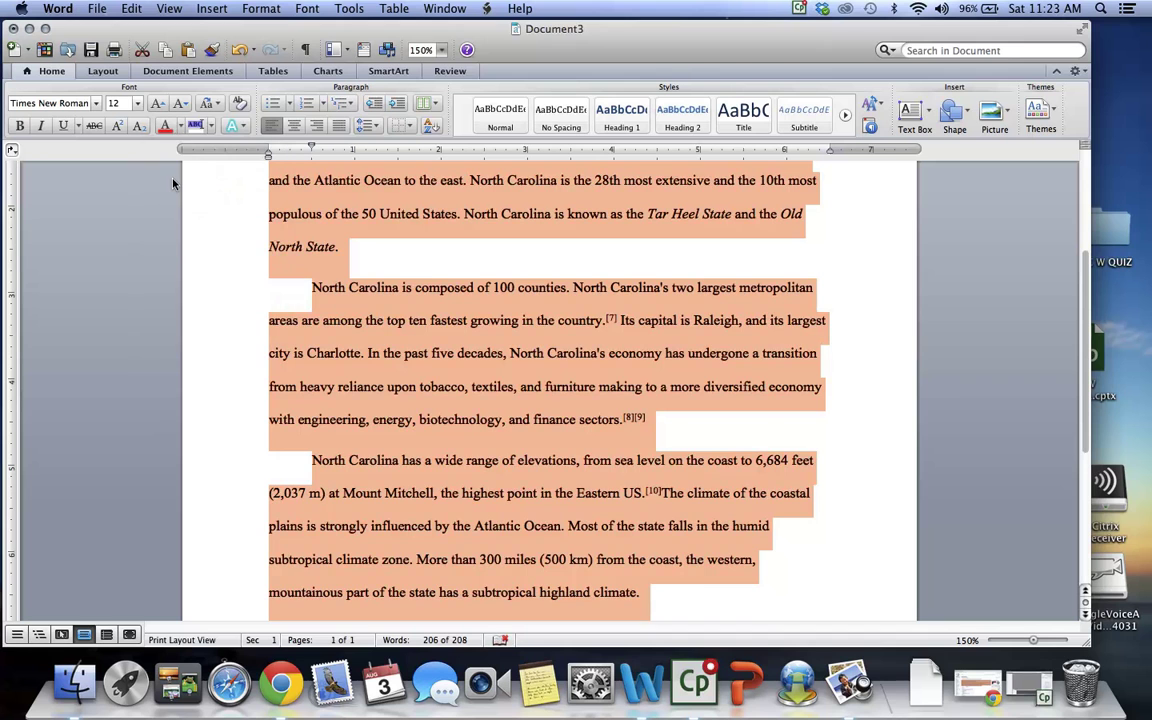
{"action": "left_click", "coordinate": [206, 288]}
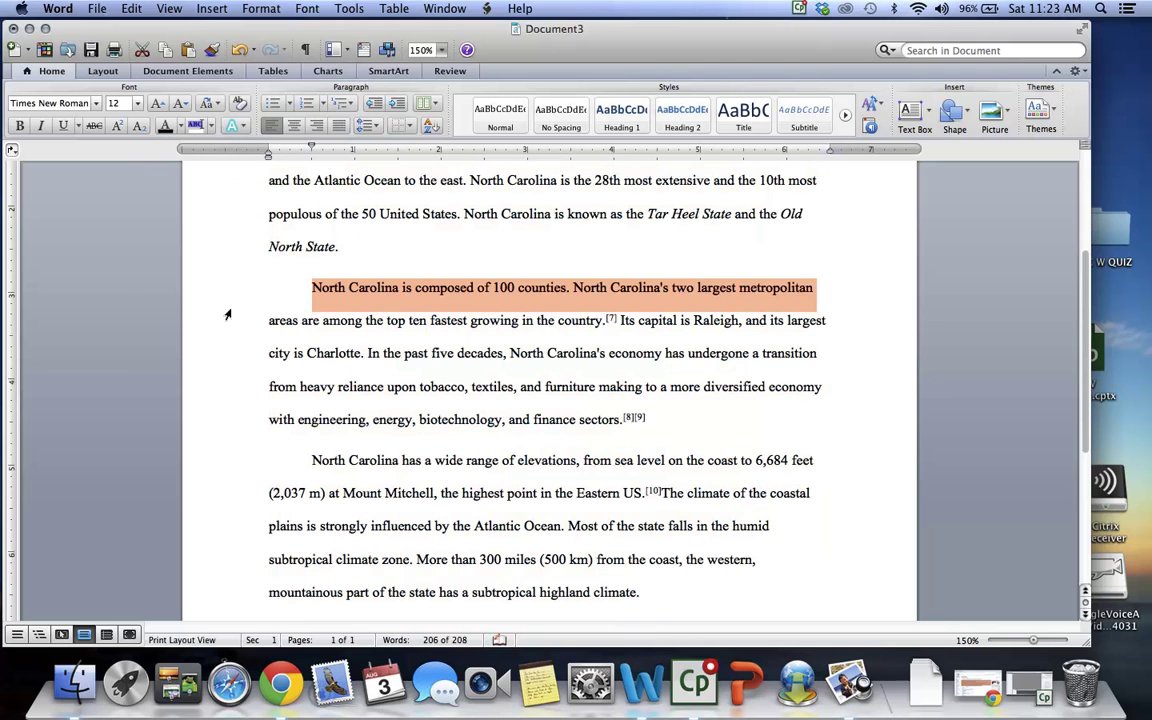
{"action": "left_click", "coordinate": [519, 238]}
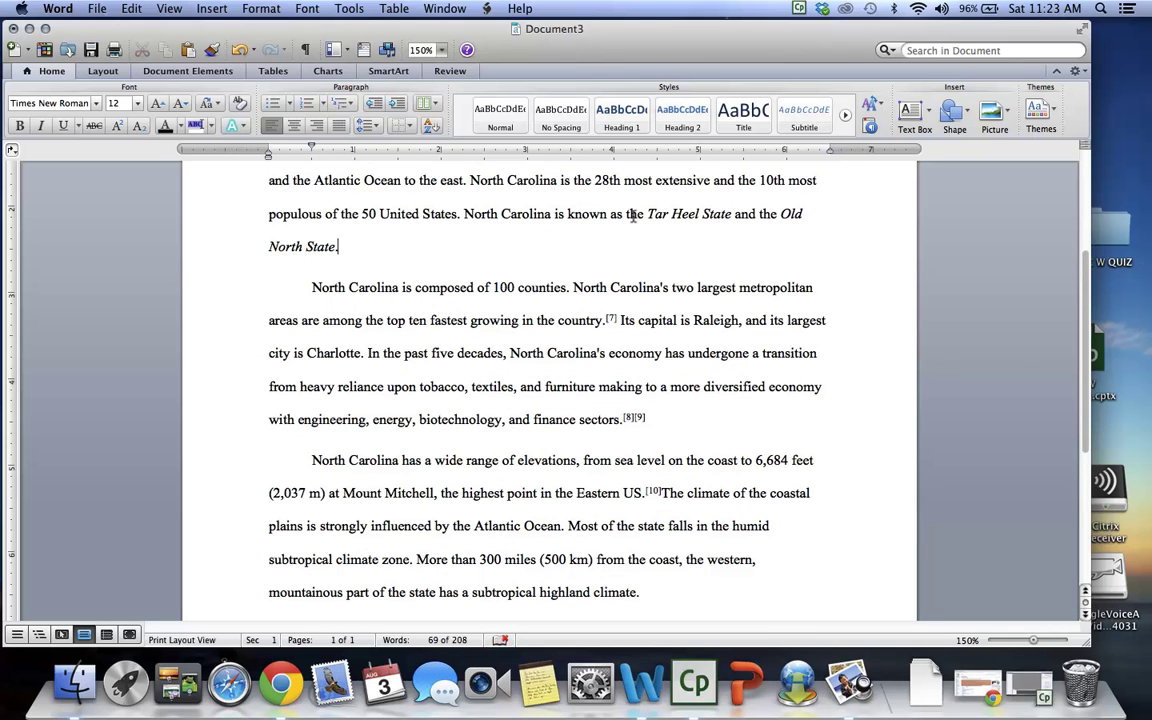
Toggle the italics of "Tar Heel State" in the first paragraph and leave it without italics
{"action": "left_click_drag", "start_coordinate": [735, 214], "coordinate": [626, 214]}
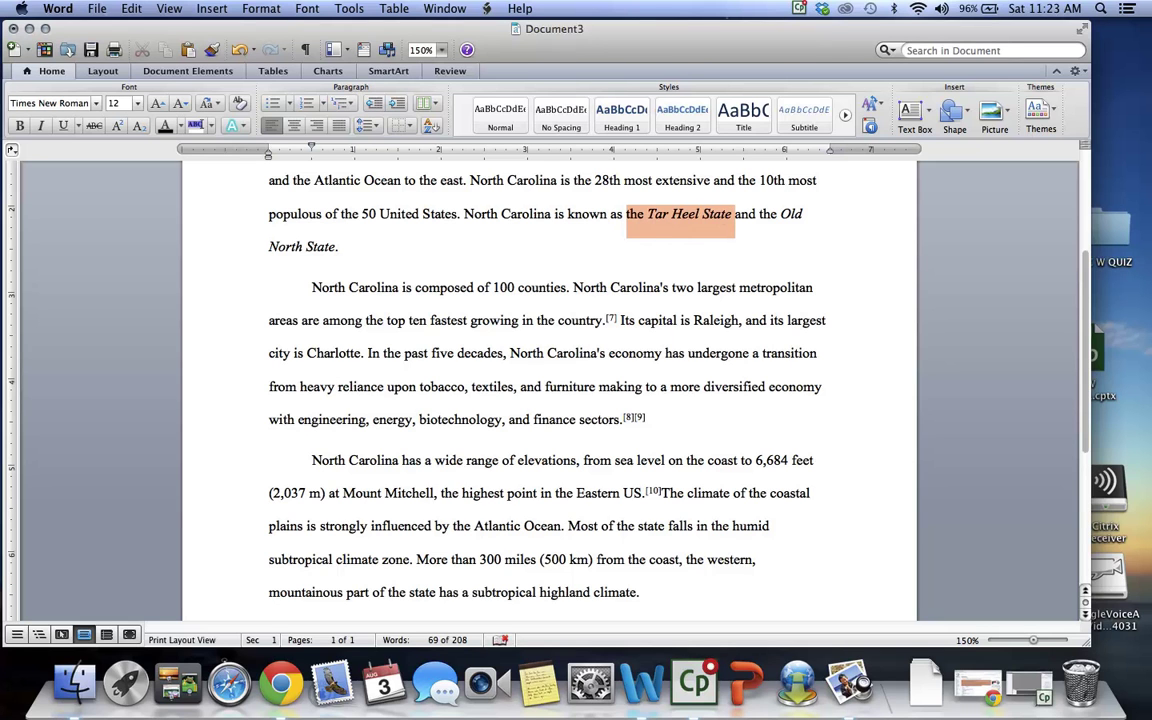
{"action": "left_click", "coordinate": [740, 245]}
{"action": "left_click_drag", "start_coordinate": [735, 214], "coordinate": [648, 214]}
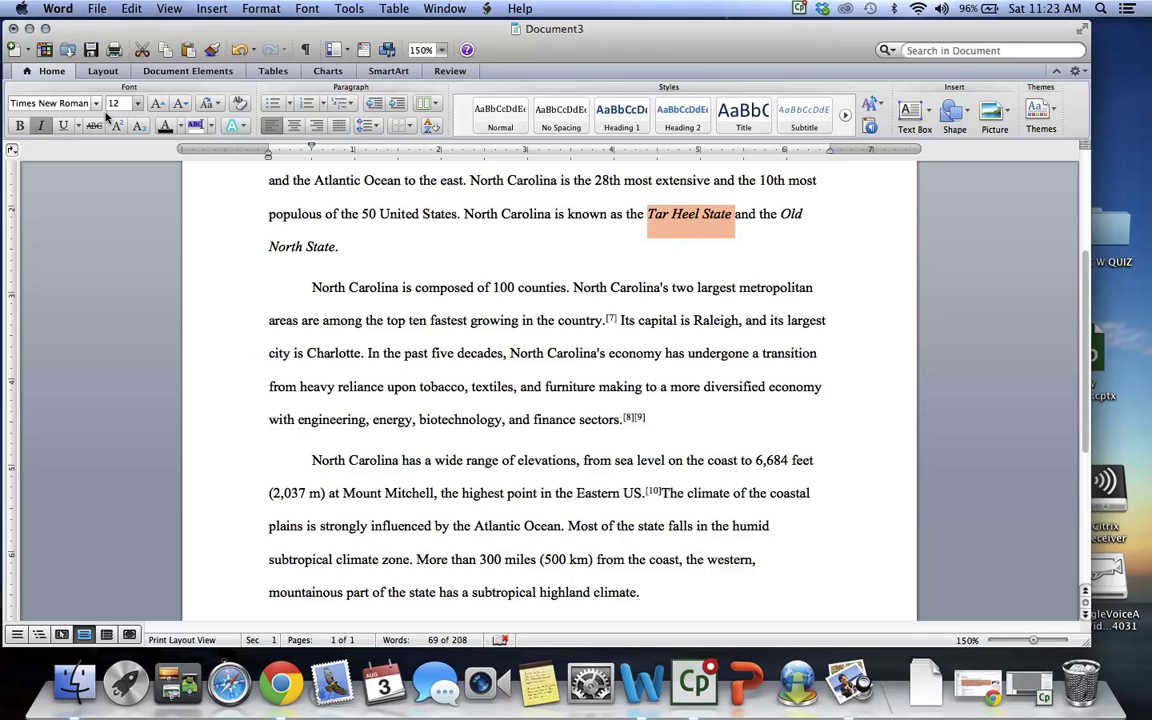
{"action": "left_click", "coordinate": [40, 128]}
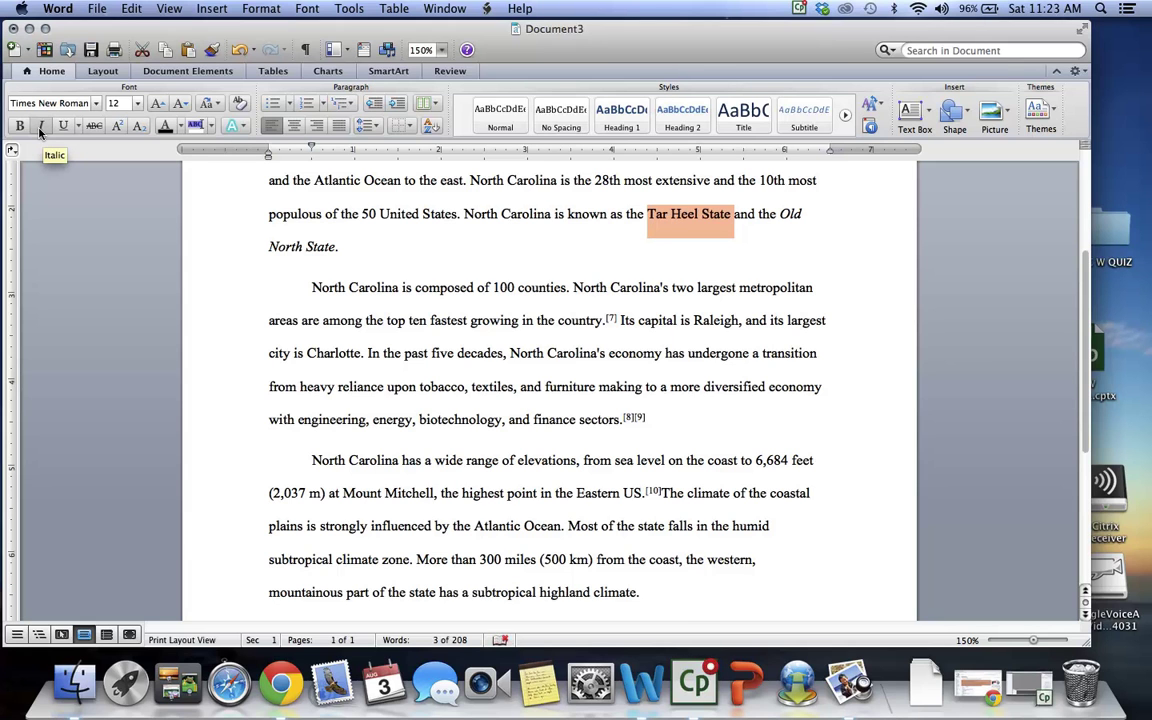
{"action": "left_click", "coordinate": [40, 128]}
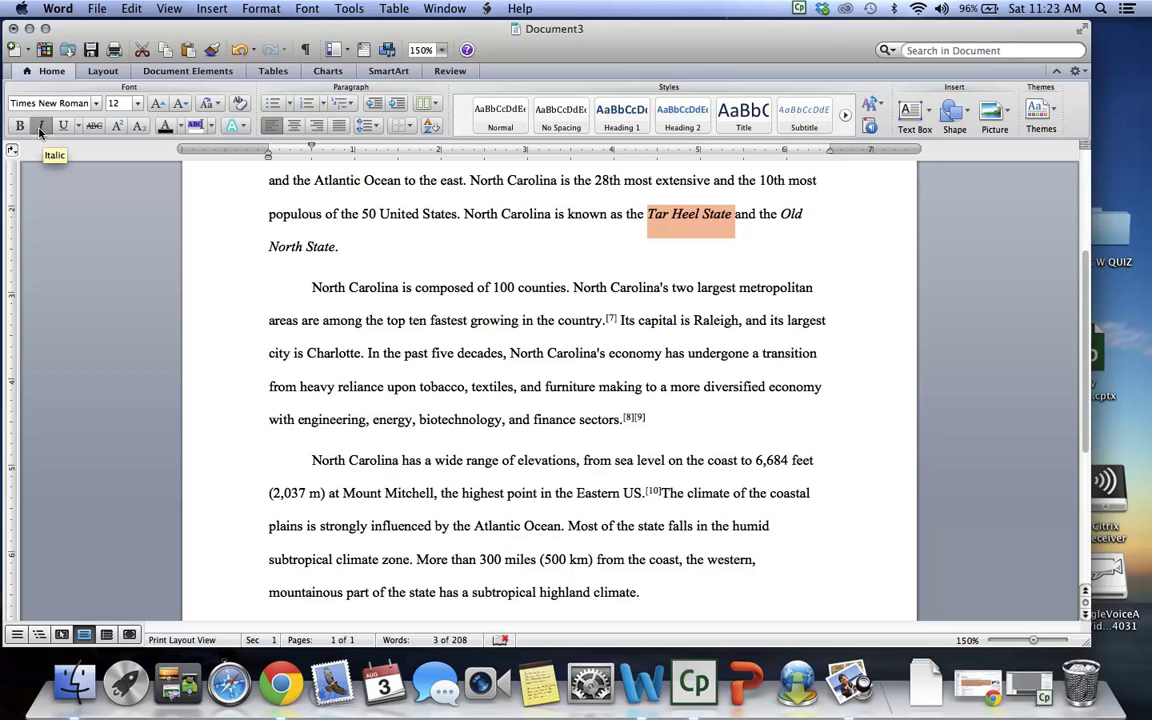
{"action": "left_click", "coordinate": [40, 128]}
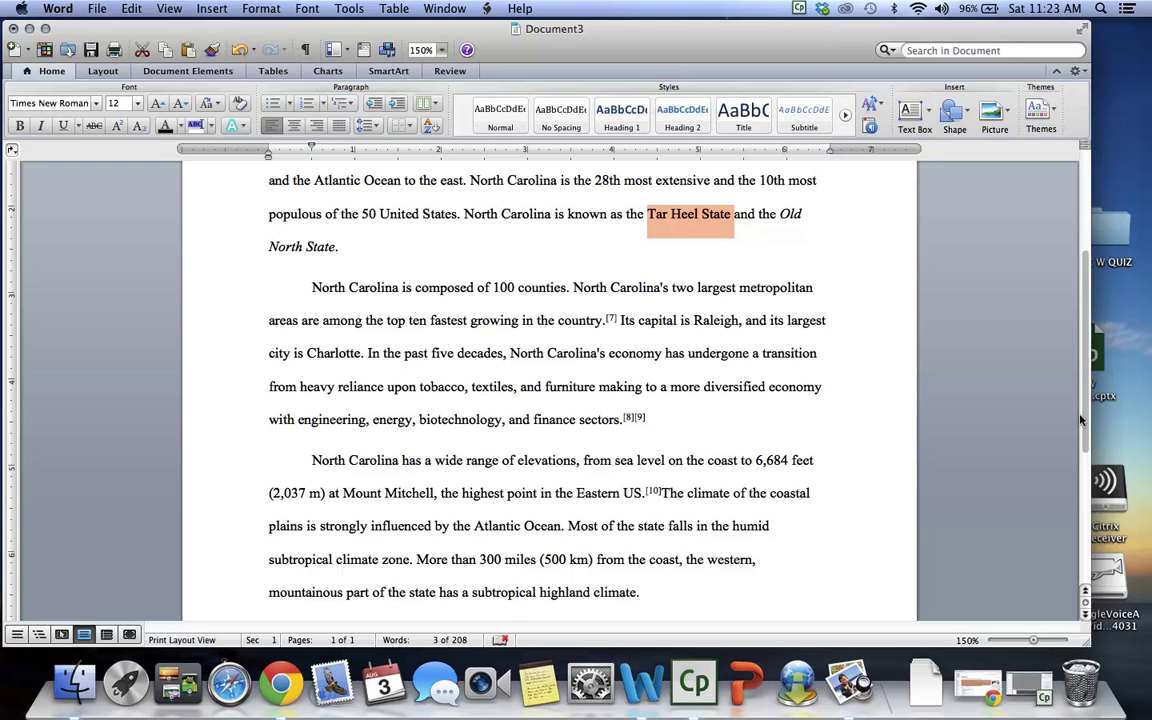
{"action": "scroll", "coordinate": [1080, 420], "scroll_direction": "up", "scroll_amount": 5}
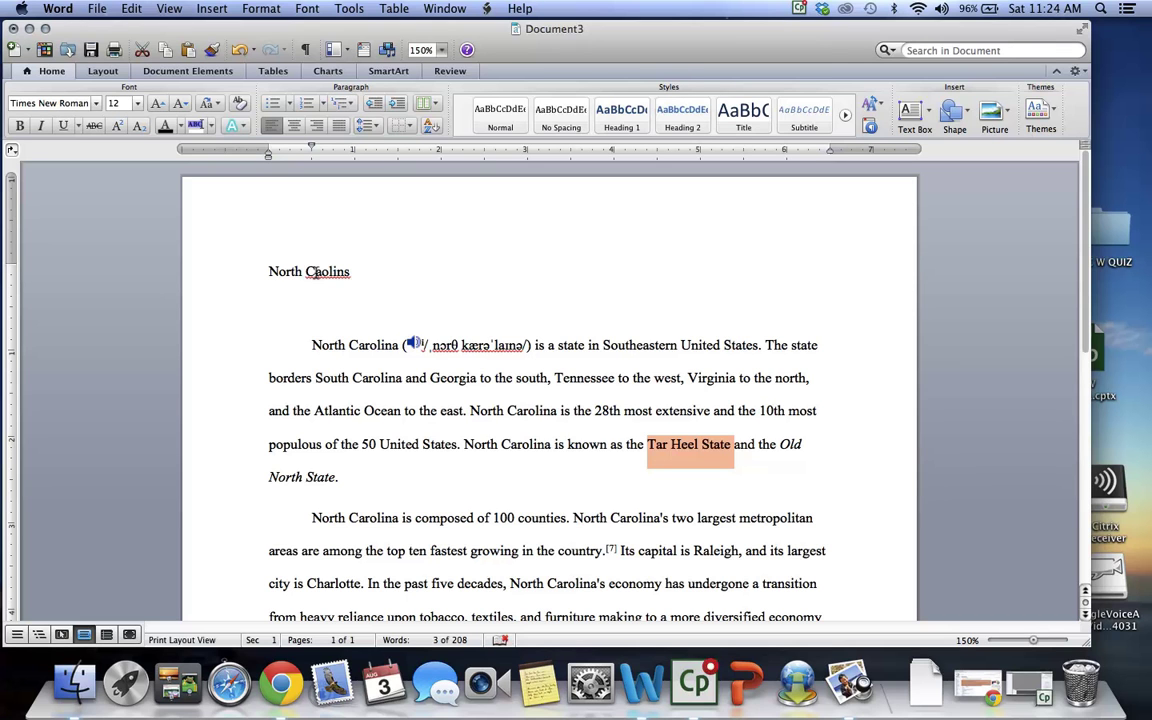
Run the spelling and grammar check on the whole document and change the title's "Caolins" to "Caolina", accepting the unrecognized word
{"action": "left_click", "coordinate": [350, 9]}
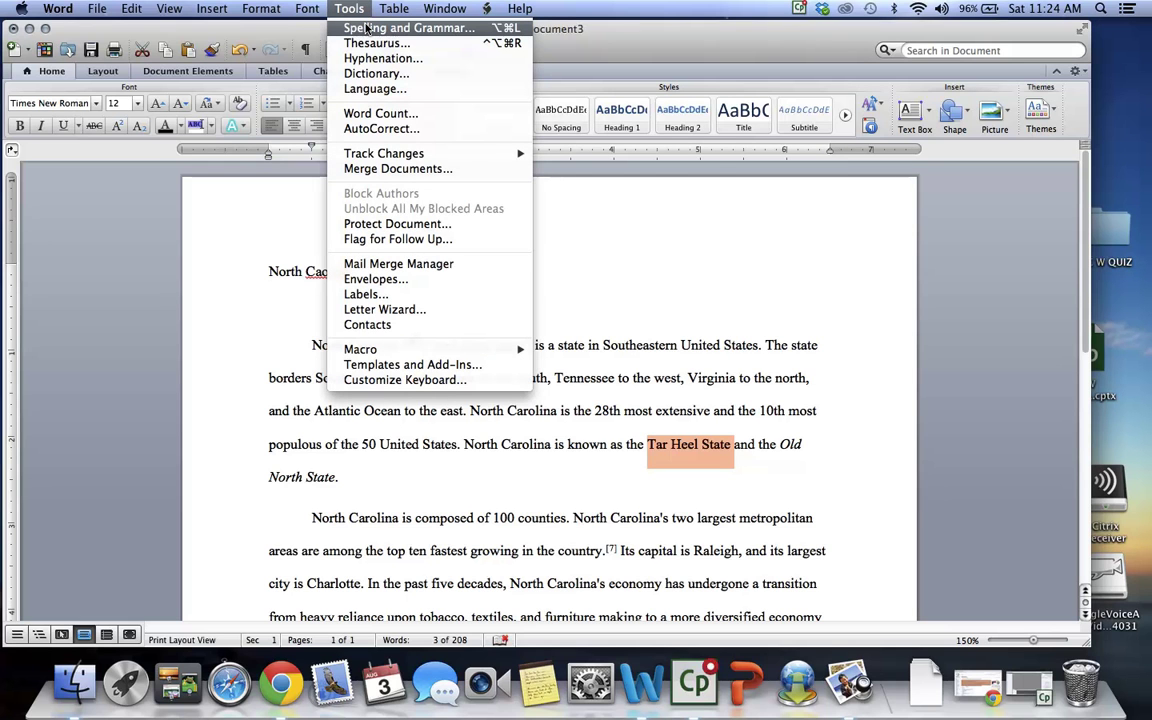
{"action": "left_click", "coordinate": [367, 28]}
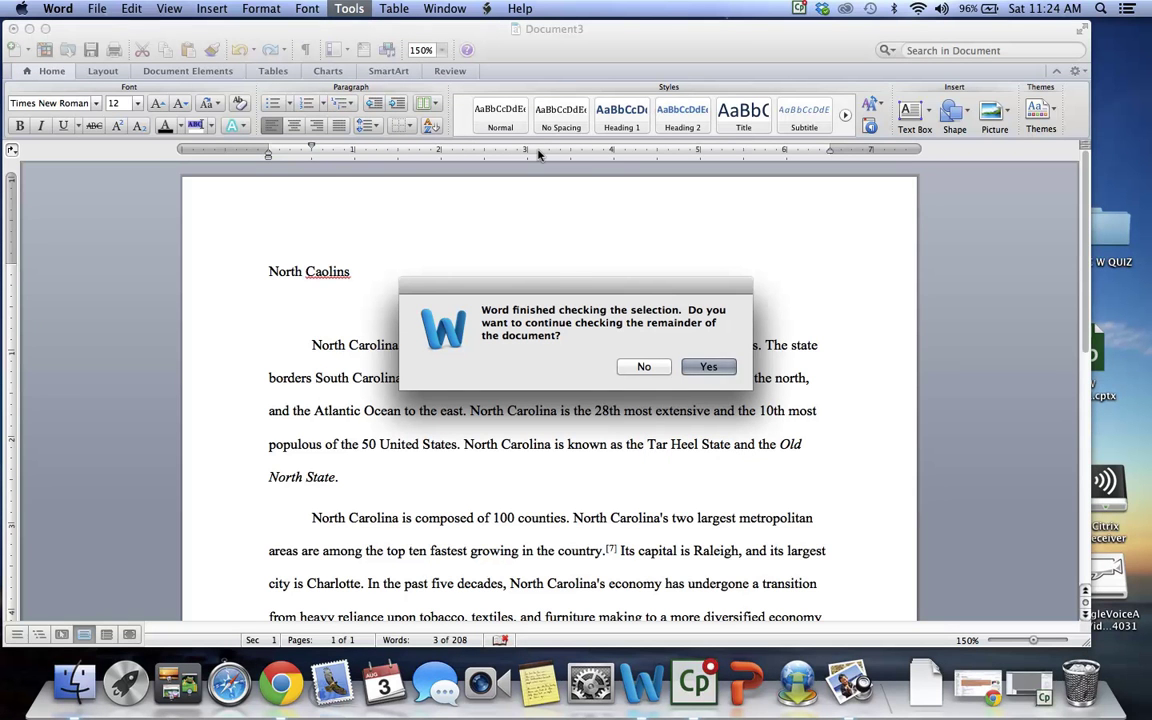
{"action": "left_click", "coordinate": [705, 367]}
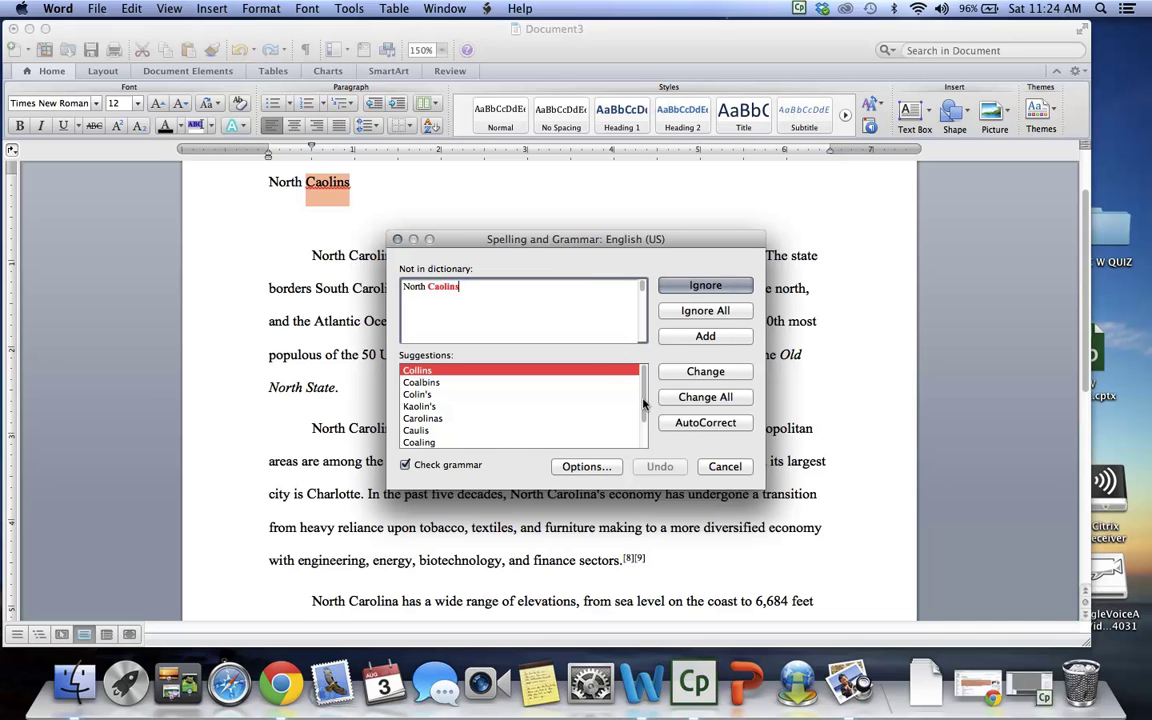
{"action": "scroll", "coordinate": [643, 403], "scroll_direction": "down", "scroll_amount": 3}
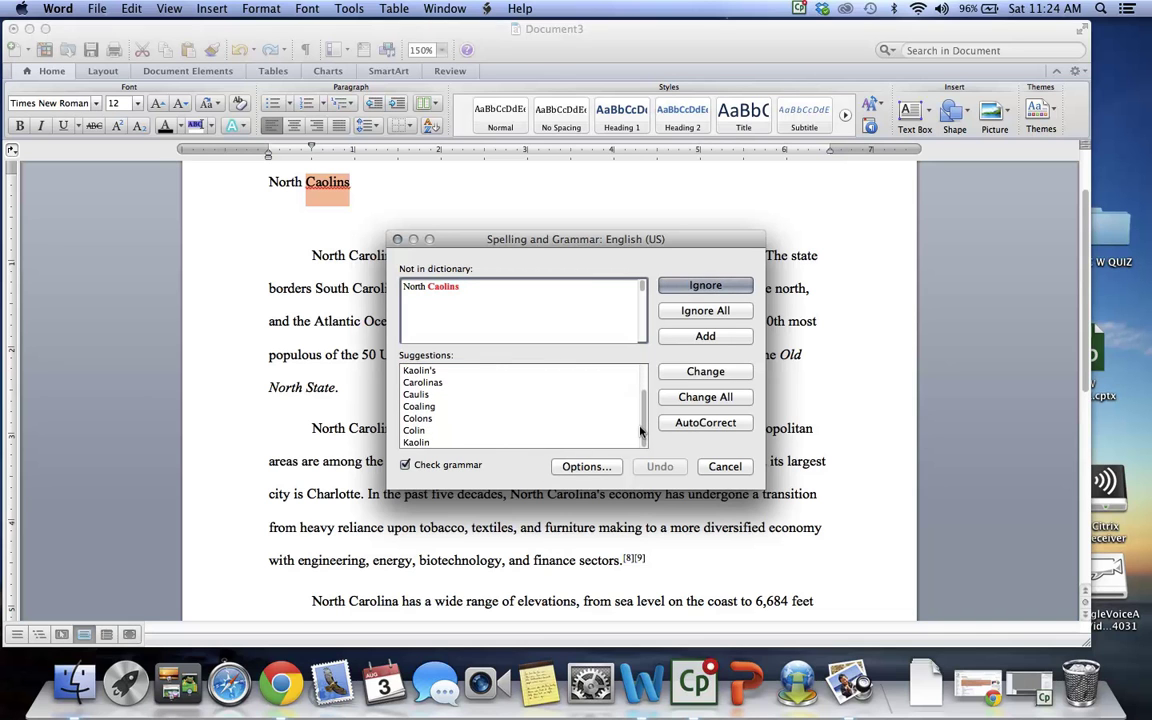
{"action": "scroll", "coordinate": [637, 401], "scroll_direction": "up", "scroll_amount": 3}
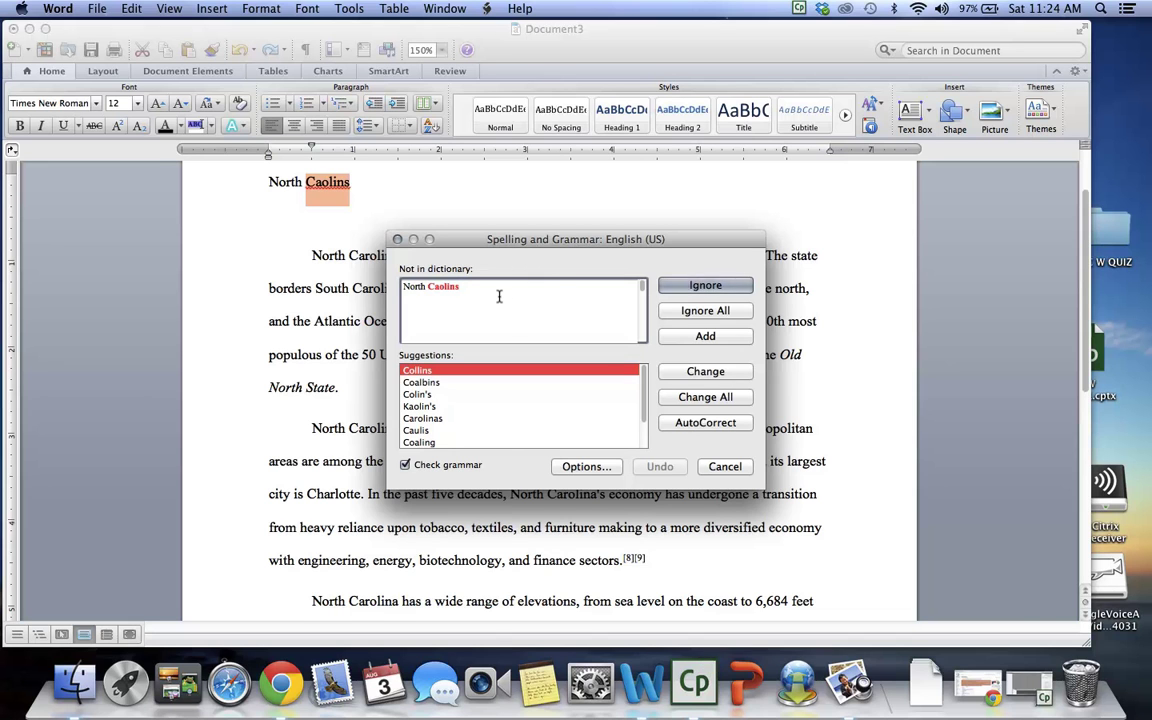
{"action": "key", "text": "BackSpace"}
{"action": "key", "text": "BackSpace"}
{"action": "key", "text": "BackSpace"}
{"action": "type", "text": "ina"}
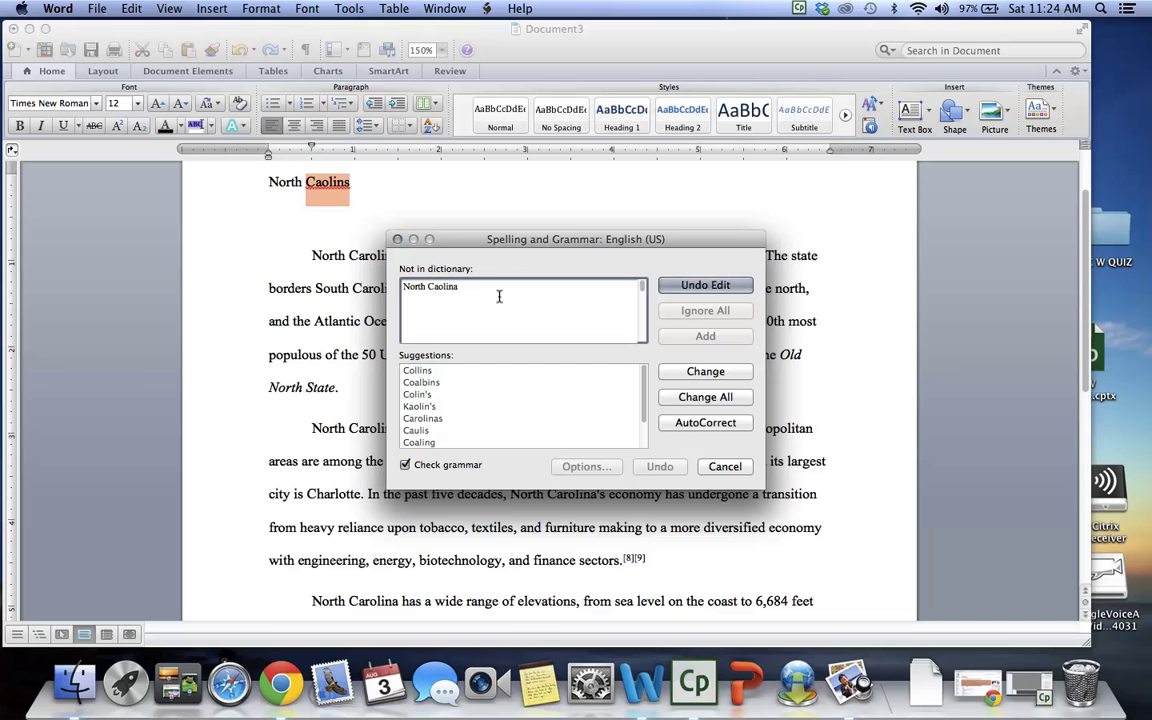
{"action": "left_click", "coordinate": [680, 372]}
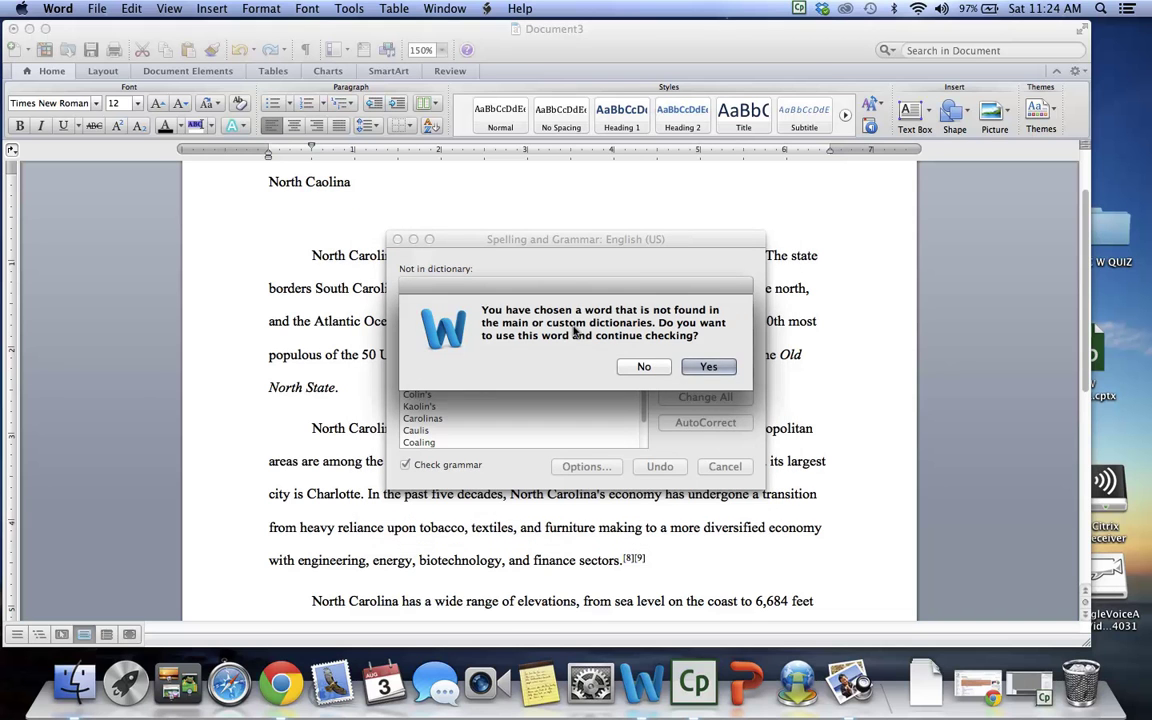
{"action": "left_click", "coordinate": [705, 367]}
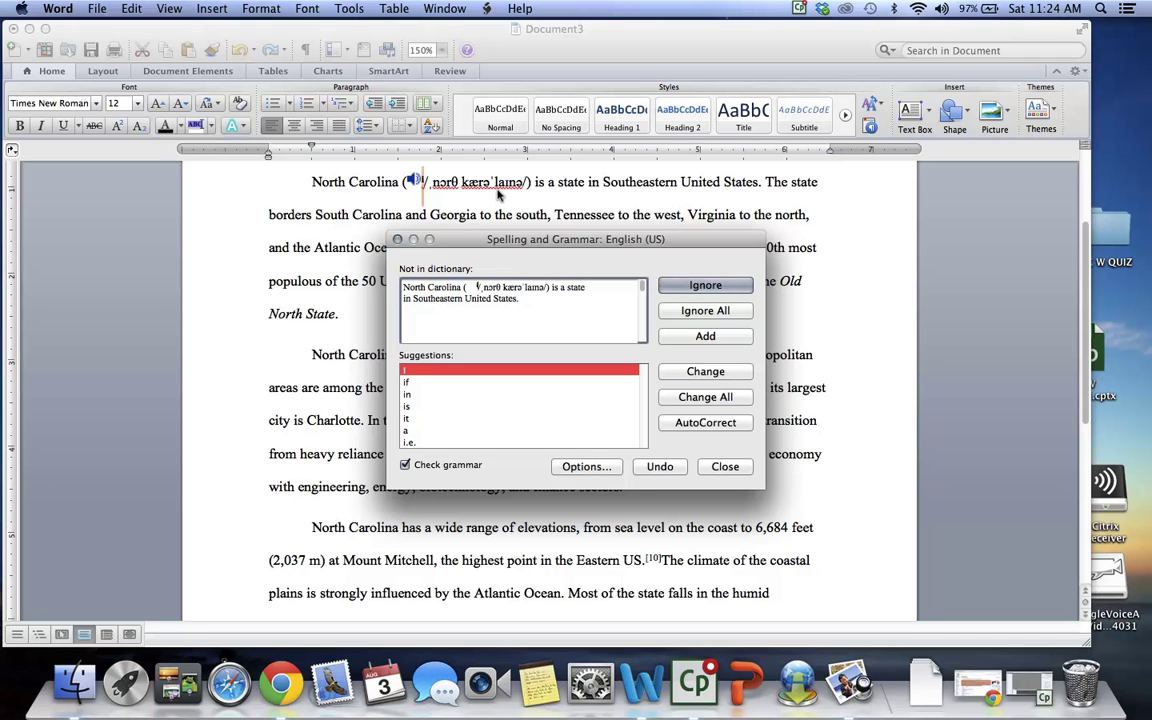
Accept "nor" and "I" as replacements in the first paragraph's pronunciation, ignore the other flagged phonetic text, and finish the check
{"action": "left_click", "coordinate": [679, 287]}
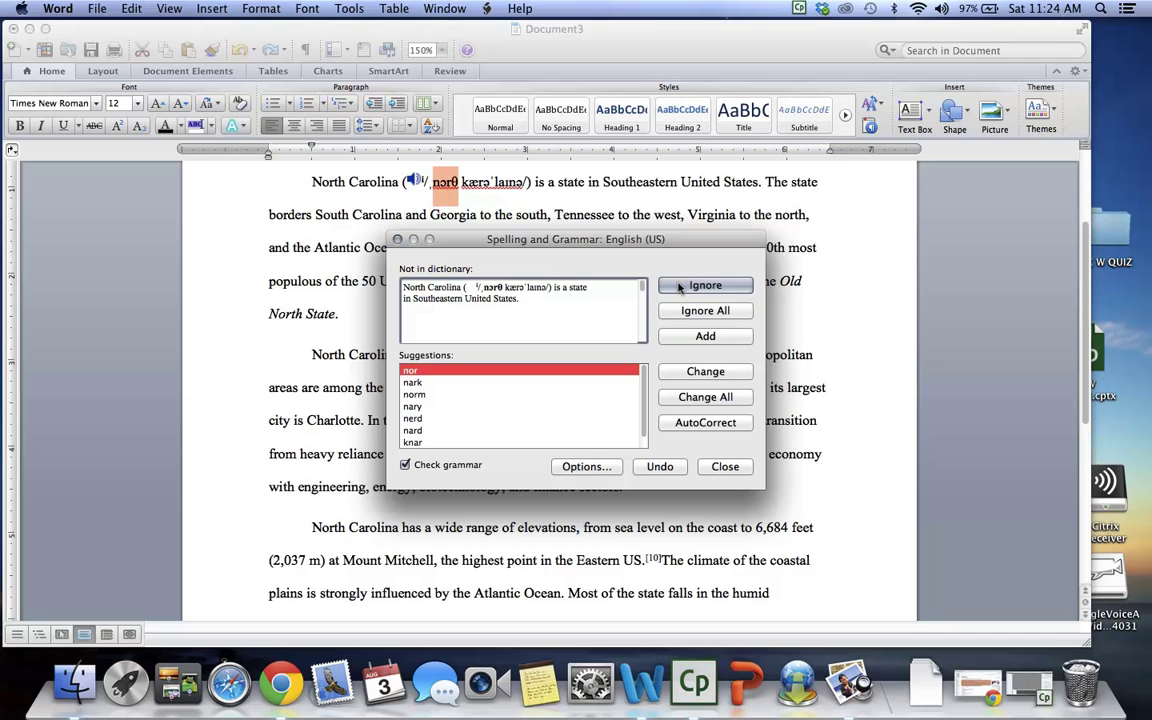
{"action": "left_click", "coordinate": [699, 372]}
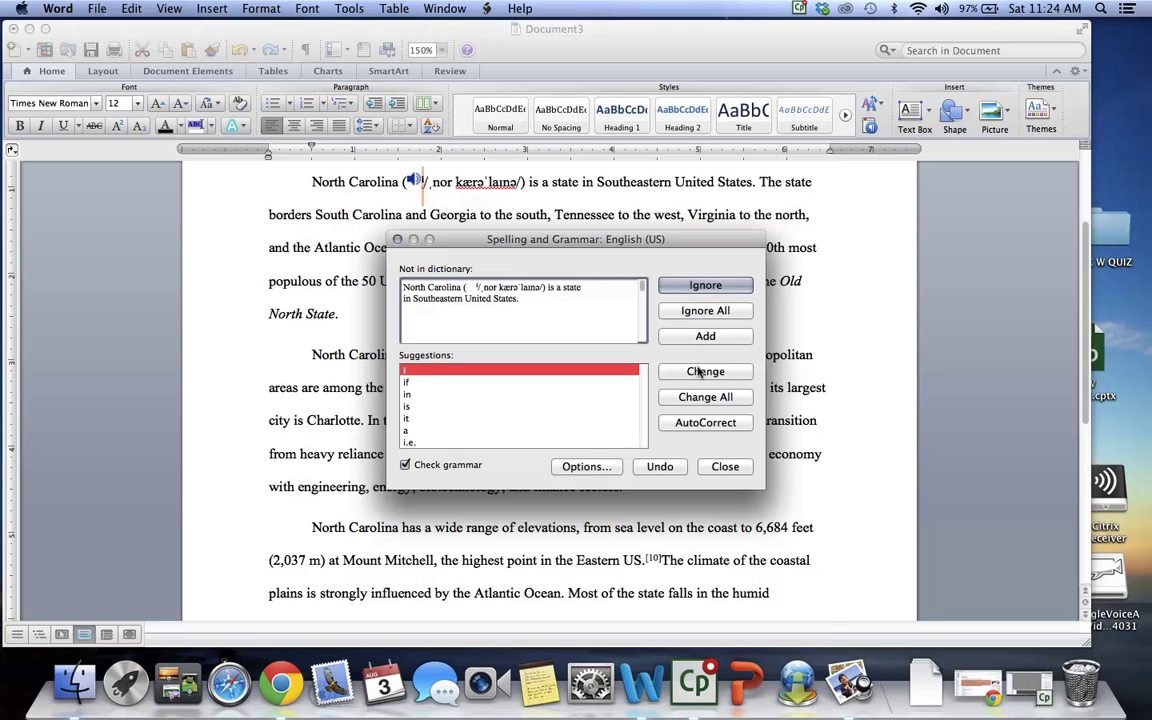
{"action": "left_click", "coordinate": [699, 372]}
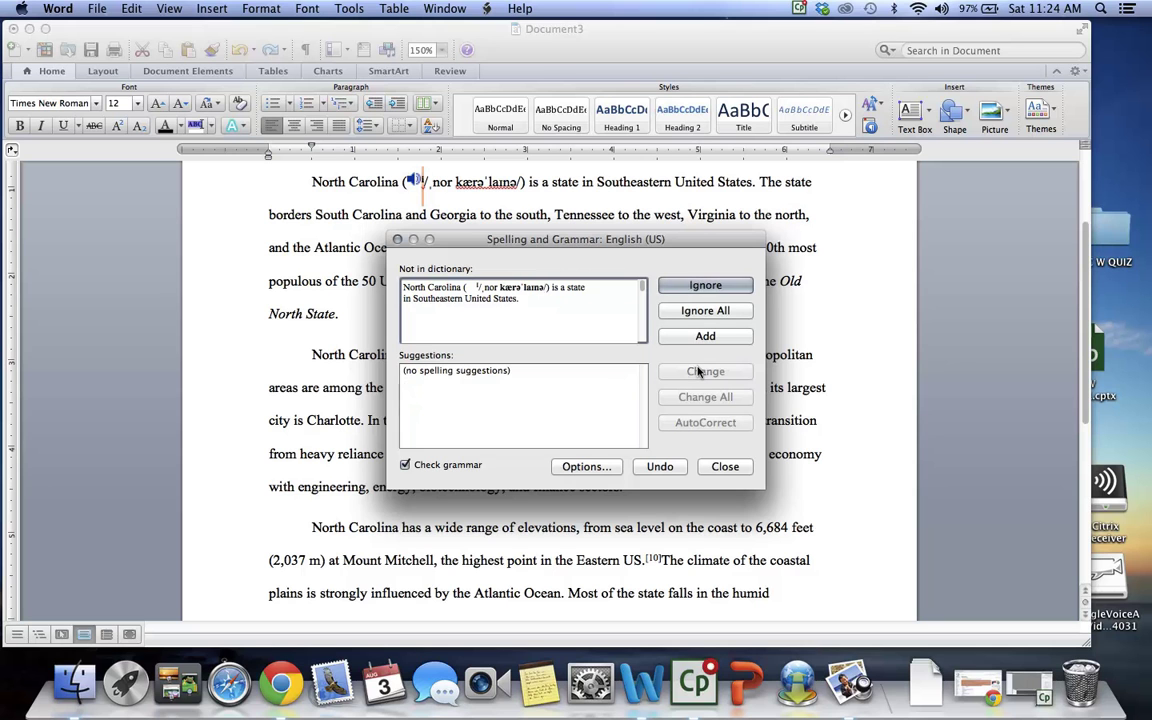
{"action": "left_click", "coordinate": [706, 287]}
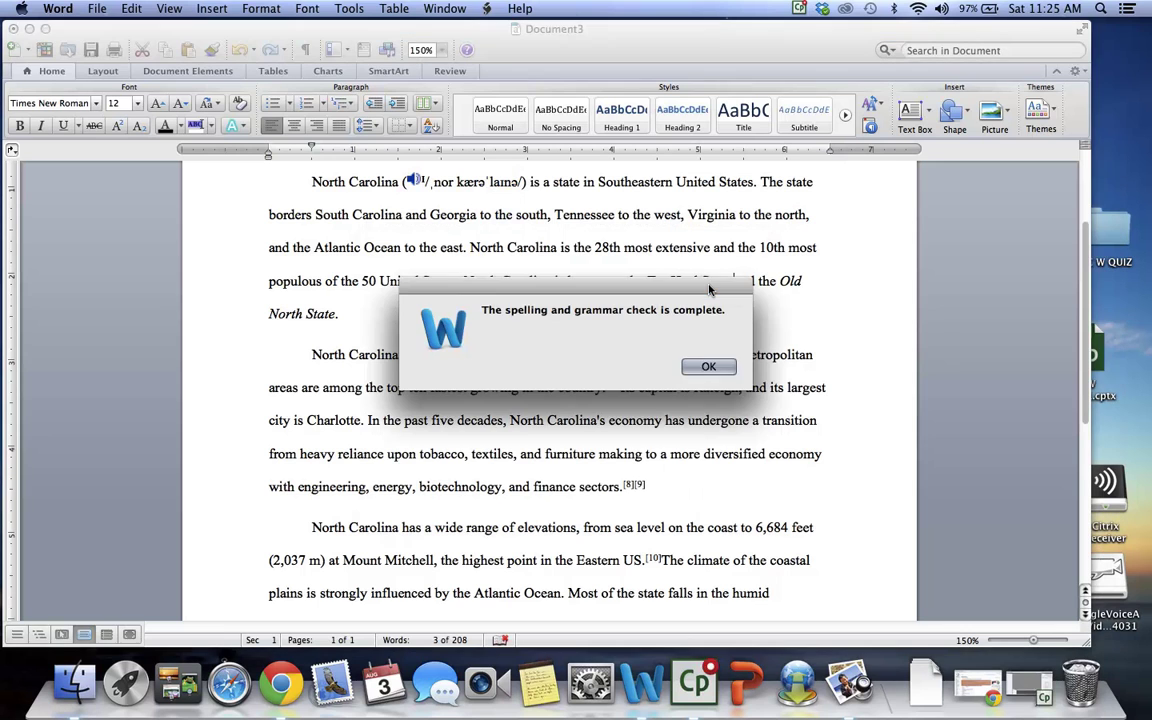
{"action": "left_click", "coordinate": [707, 368]}
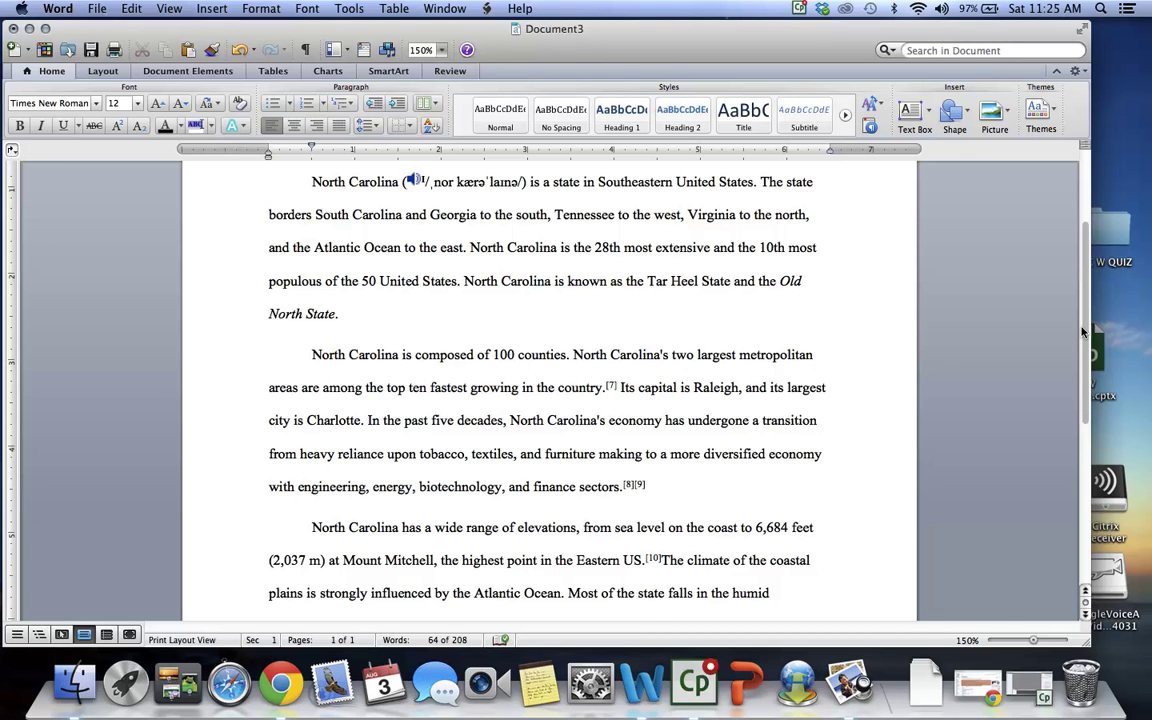
Correct the title to "North Carolina" by adding the missing "r" and removing the stray comma at its end
{"action": "left_click_drag", "start_coordinate": [1082, 332], "coordinate": [1072, 250]}
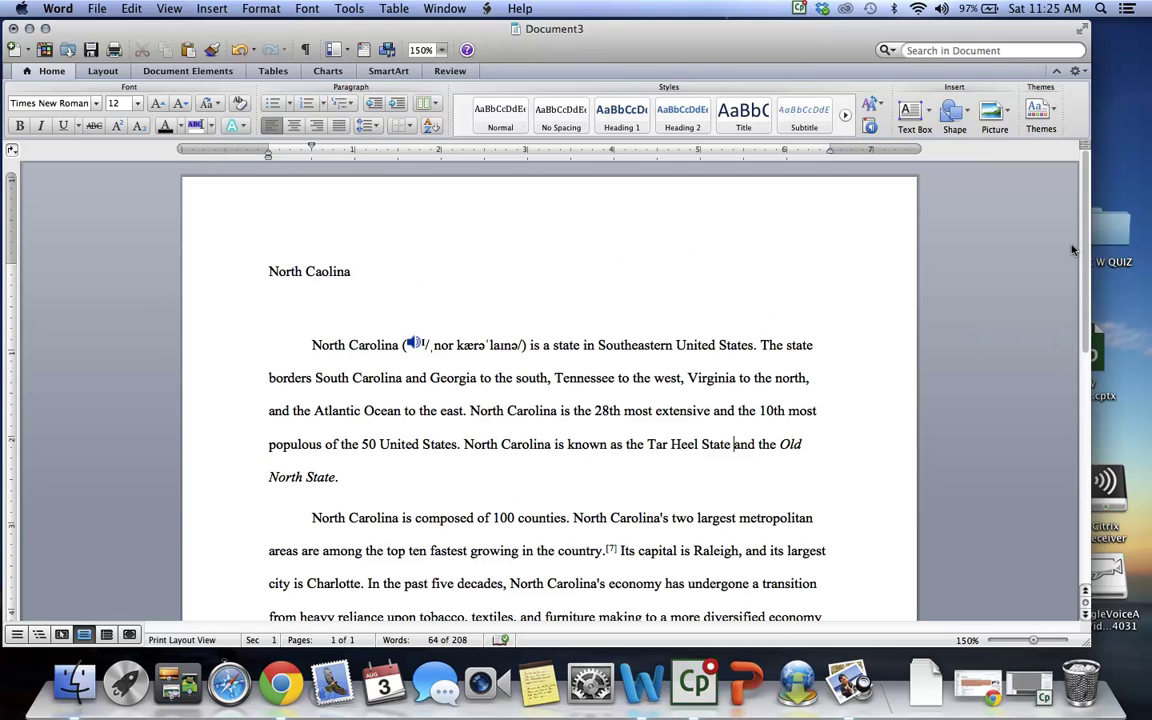
{"action": "left_click", "coordinate": [315, 266]}
{"action": "type", "text": "r"}
{"action": "left_click", "coordinate": [367, 269]}
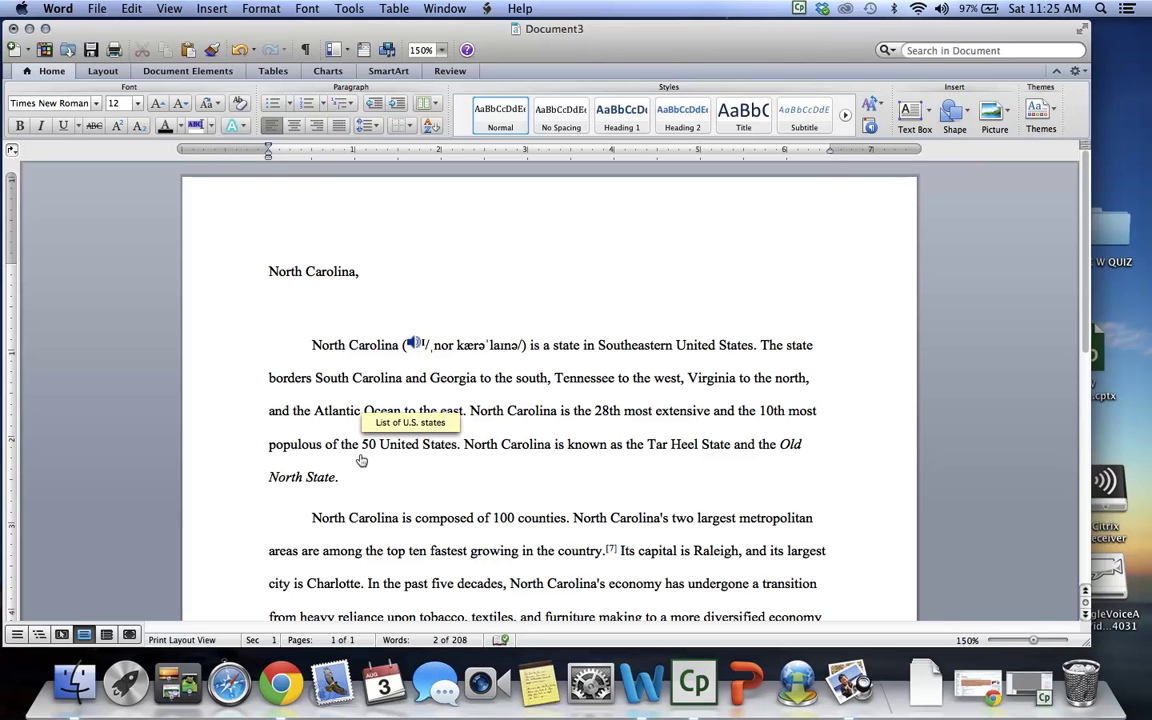
{"action": "key", "text": "BackSpace"}
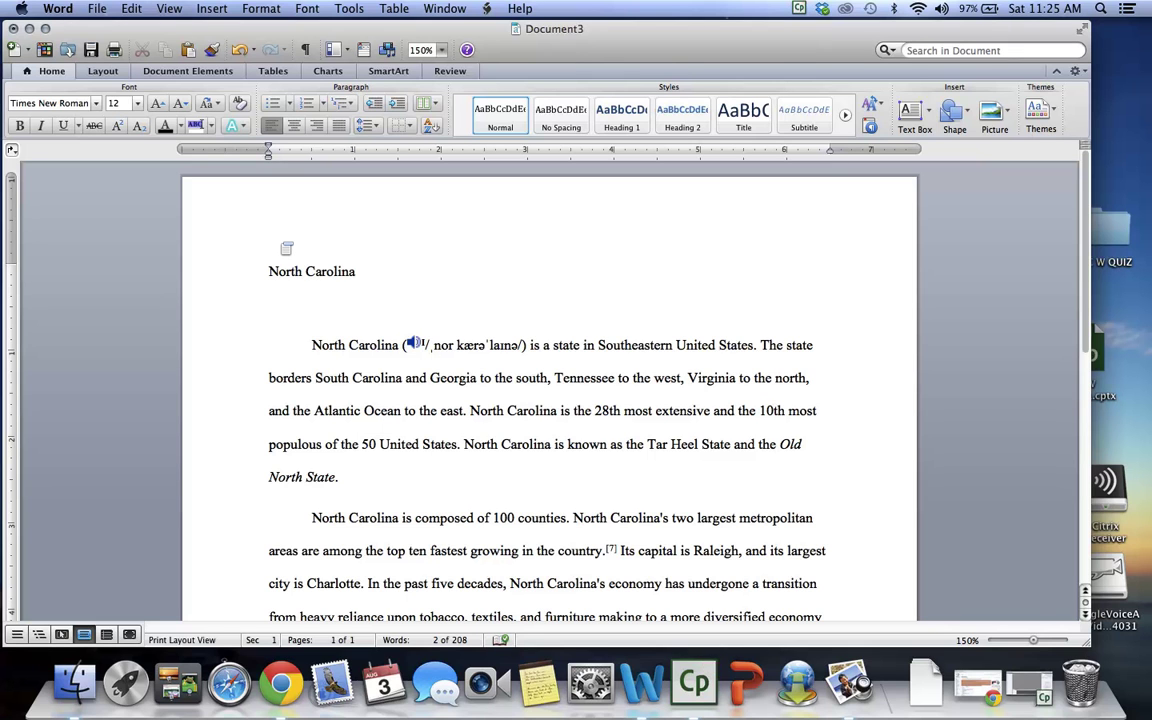
Save the document to the Desktop as "North Carolina" in Word Document (.docx) format
{"action": "left_click", "coordinate": [98, 9]}
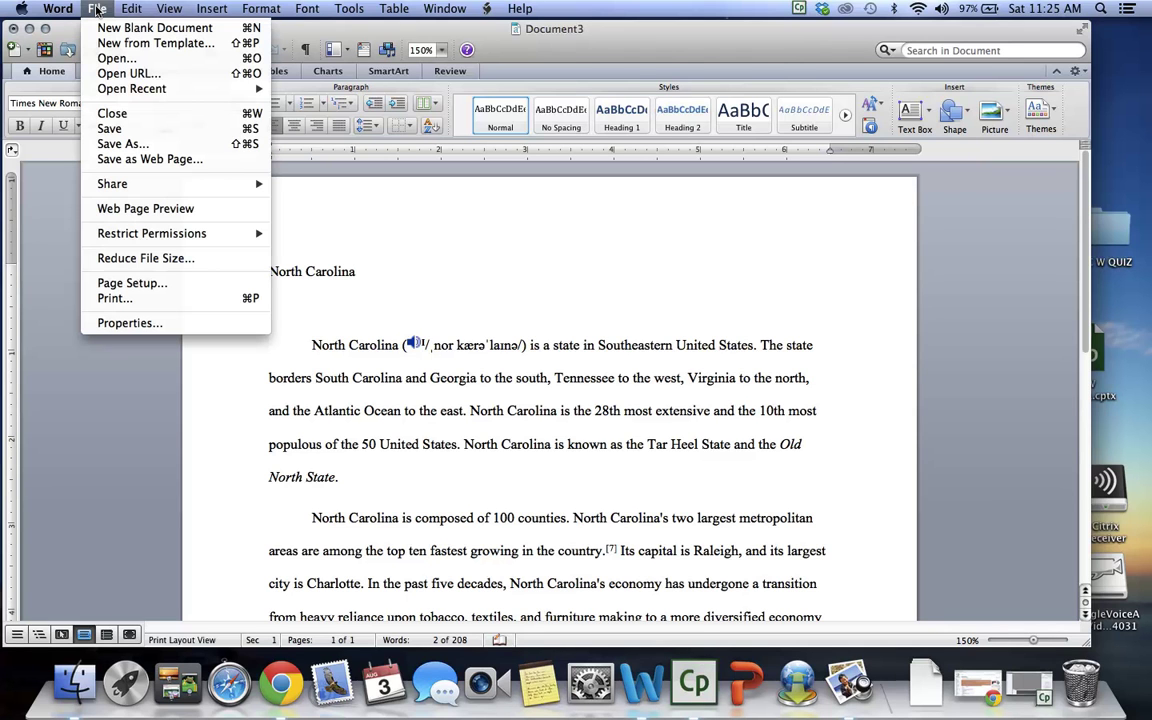
{"action": "left_click", "coordinate": [110, 129]}
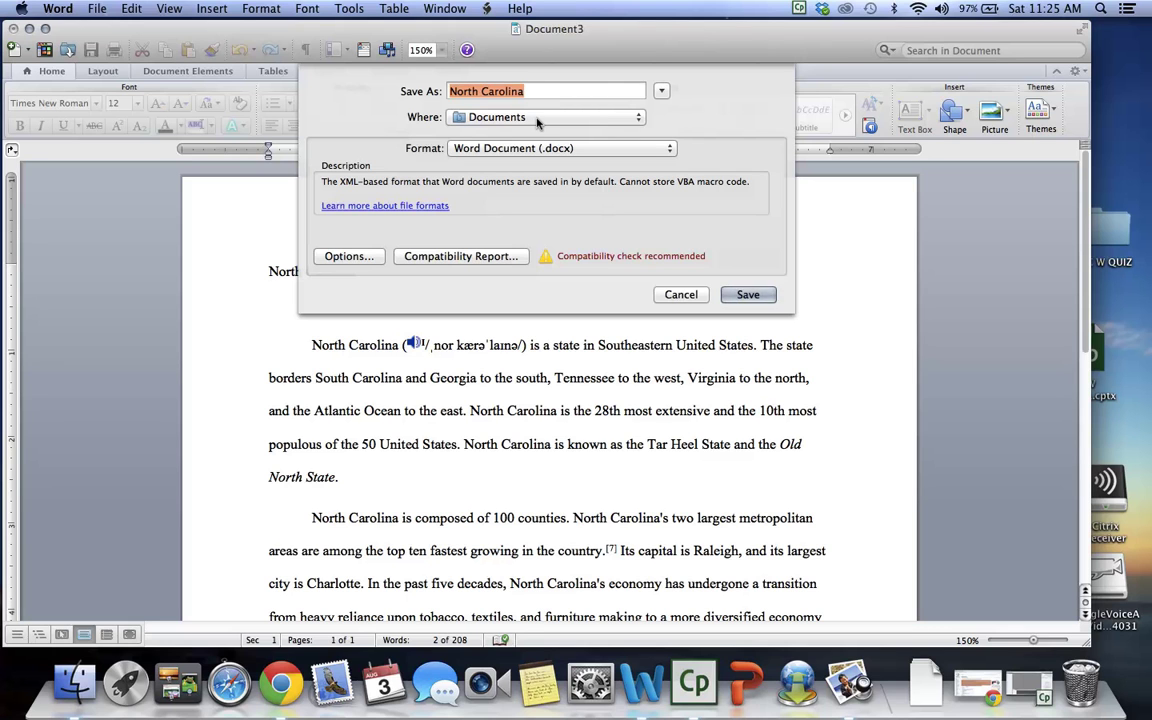
{"action": "left_click", "coordinate": [630, 118]}
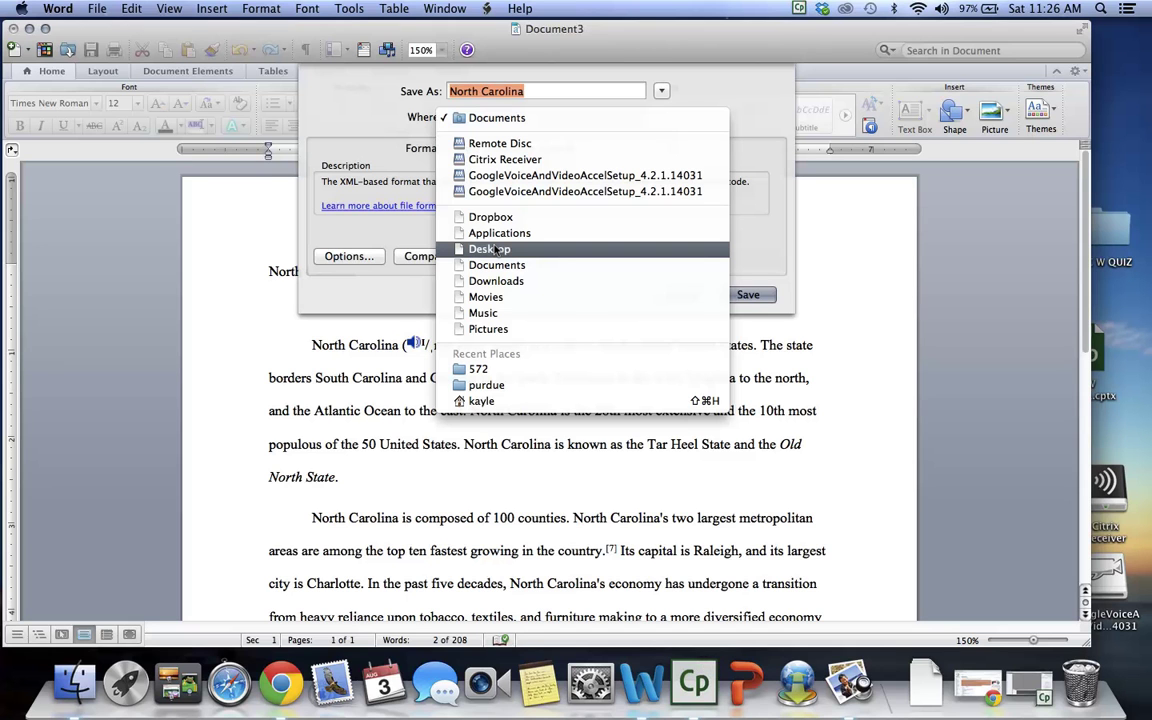
{"action": "left_click", "coordinate": [489, 250]}
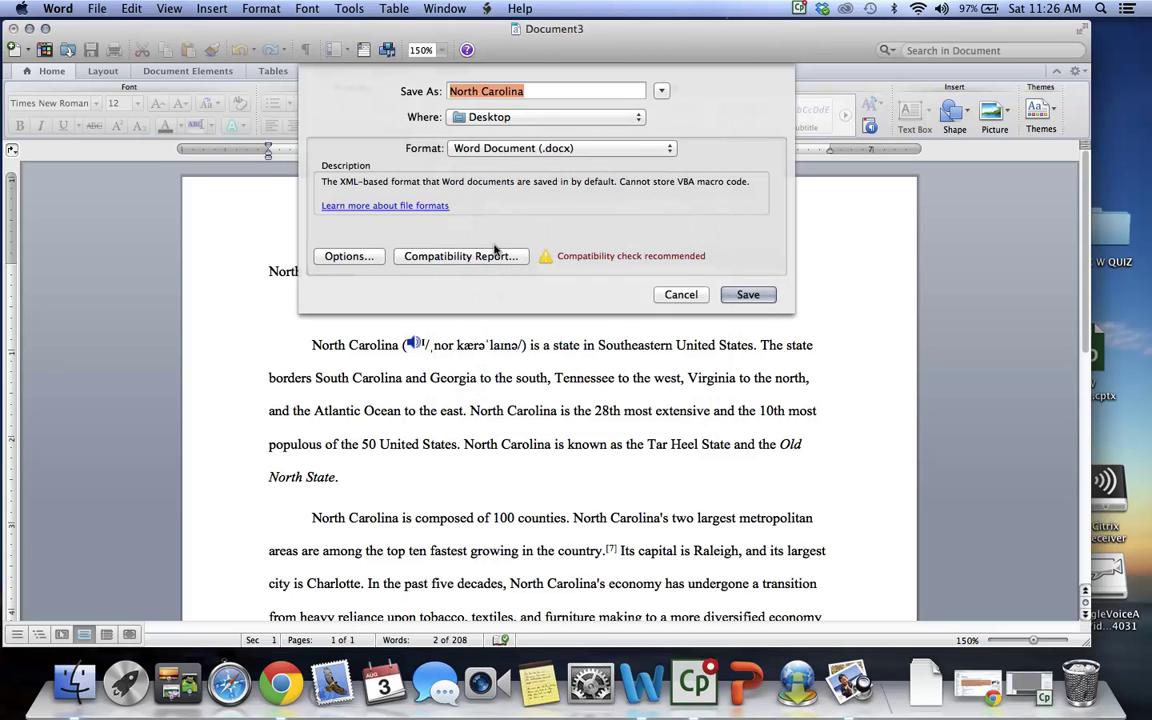
{"action": "left_click", "coordinate": [748, 294]}
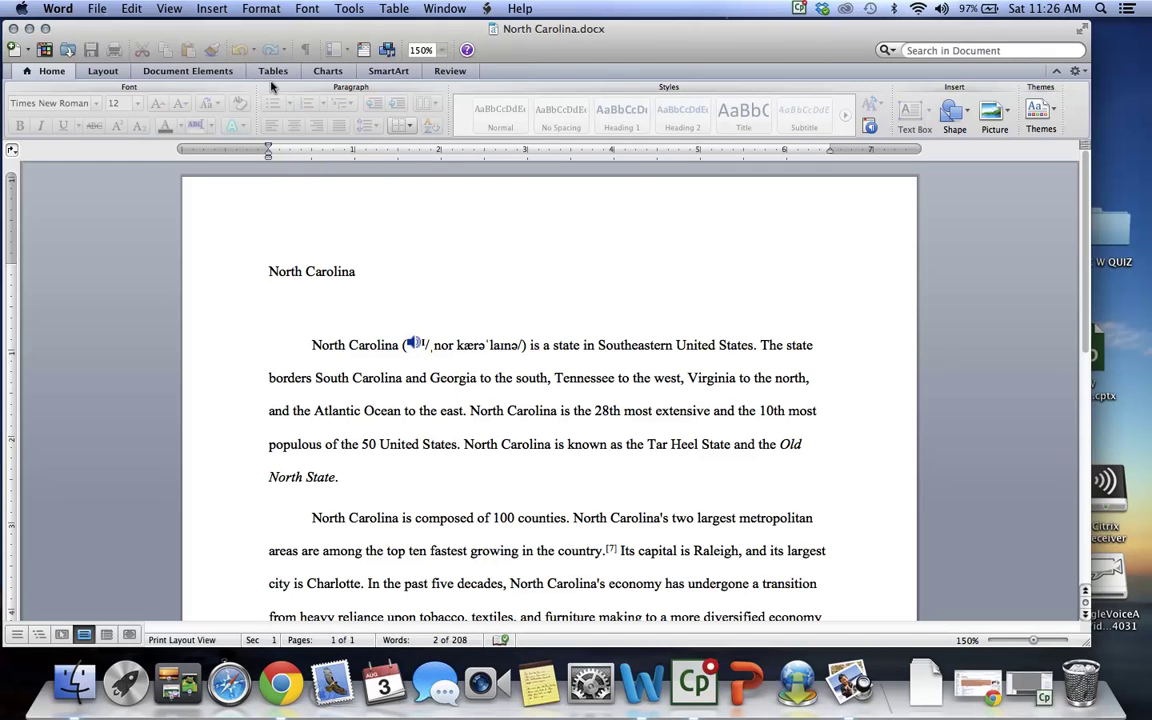
Save a copy of the document under the name "North Carolina 1" in the Documents folder
{"action": "left_click", "coordinate": [97, 9]}
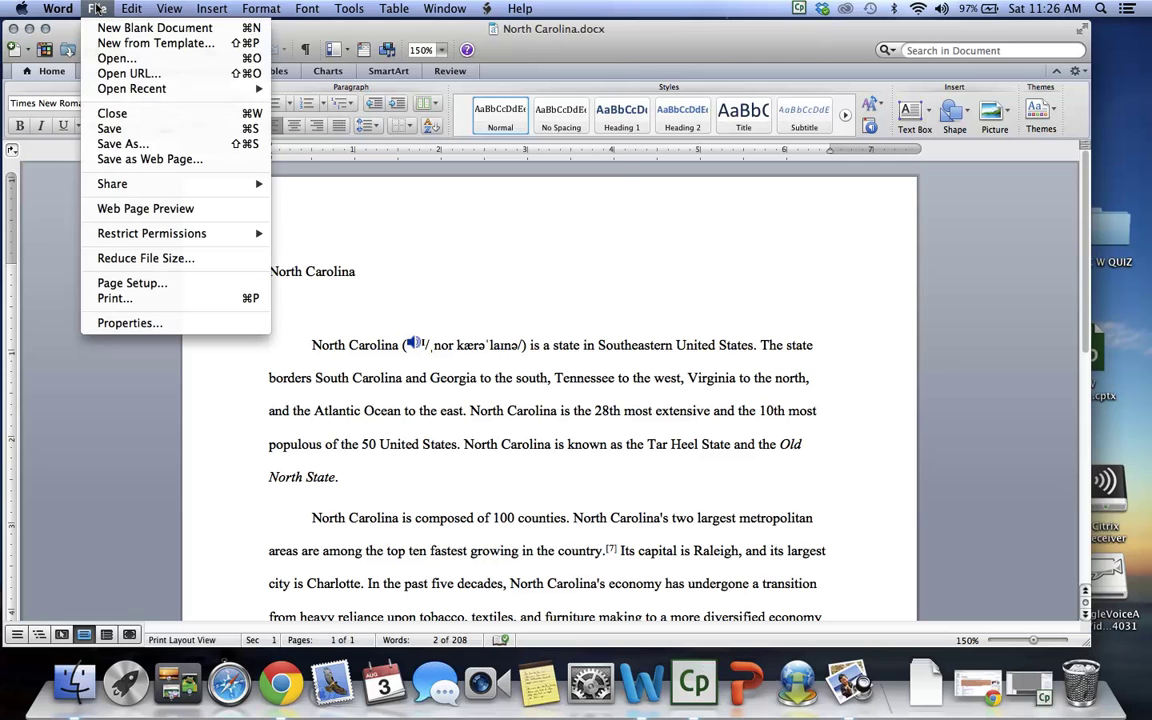
{"action": "left_click", "coordinate": [141, 145]}
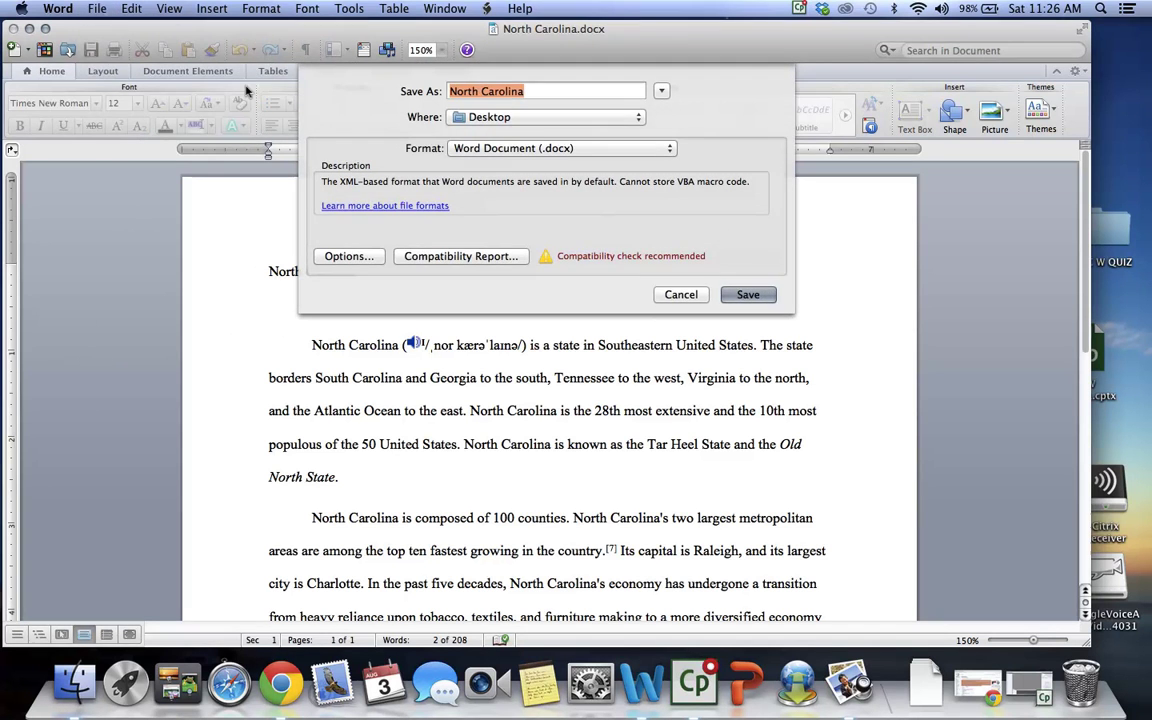
{"action": "left_click", "coordinate": [549, 82]}
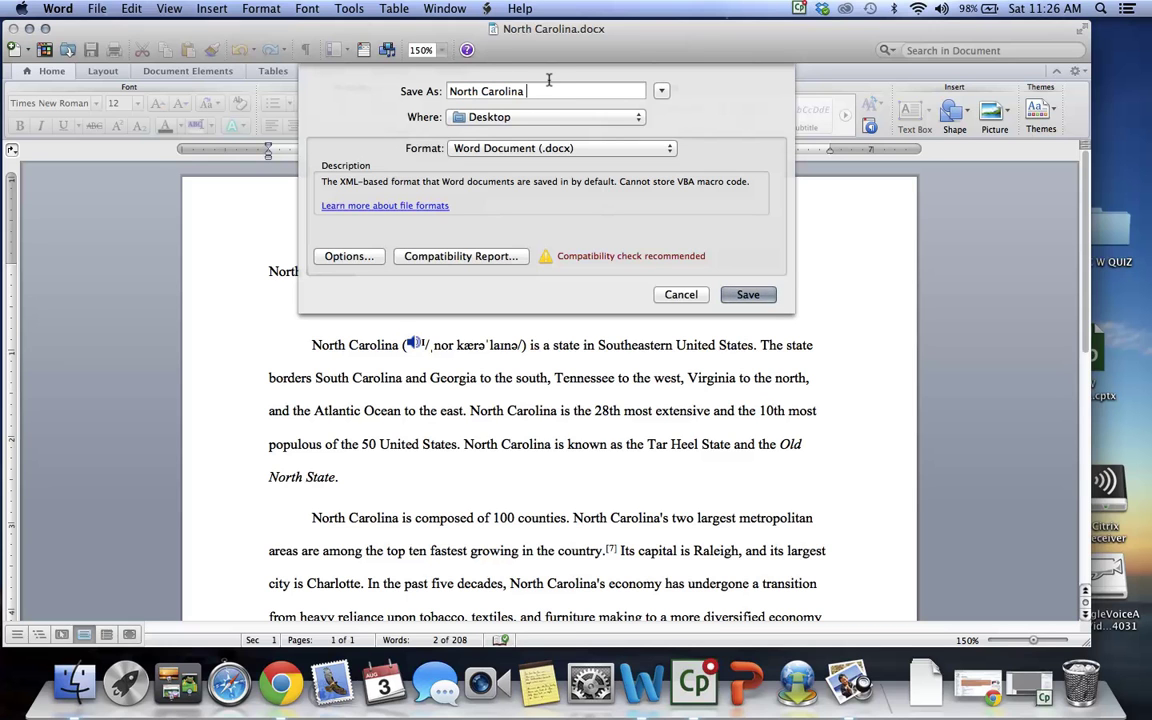
{"action": "type", "text": "1"}
{"action": "left_click", "coordinate": [635, 118]}
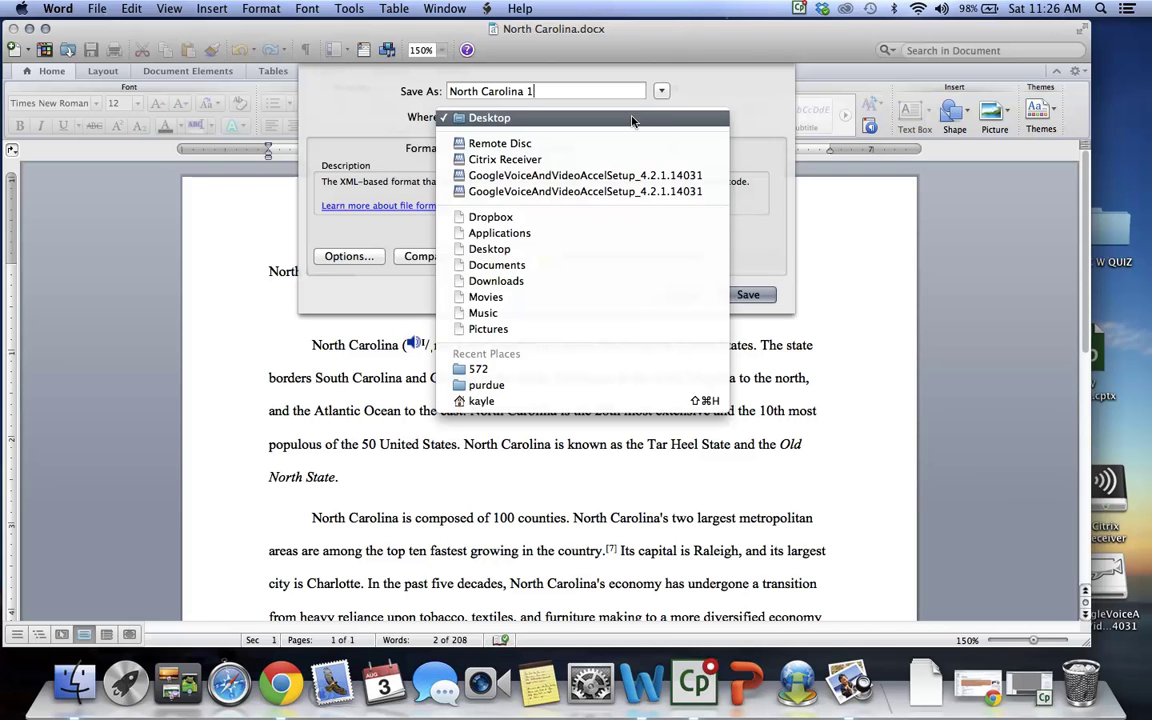
{"action": "left_click", "coordinate": [538, 265]}
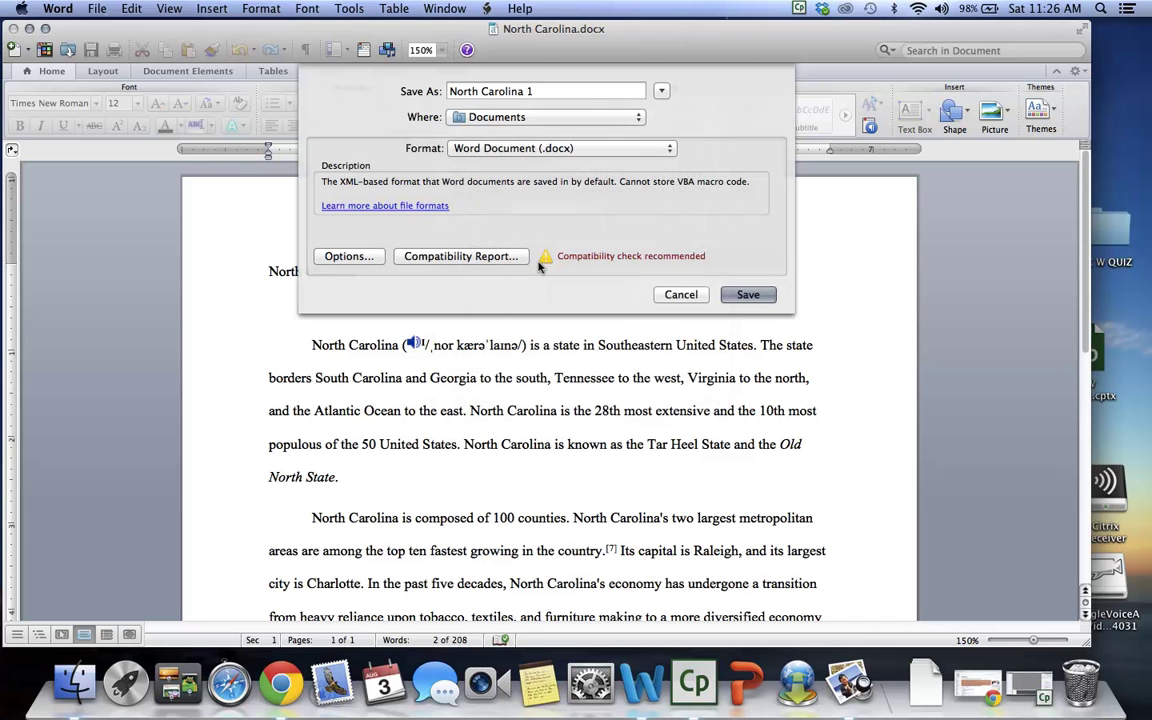
{"action": "left_click", "coordinate": [743, 296]}
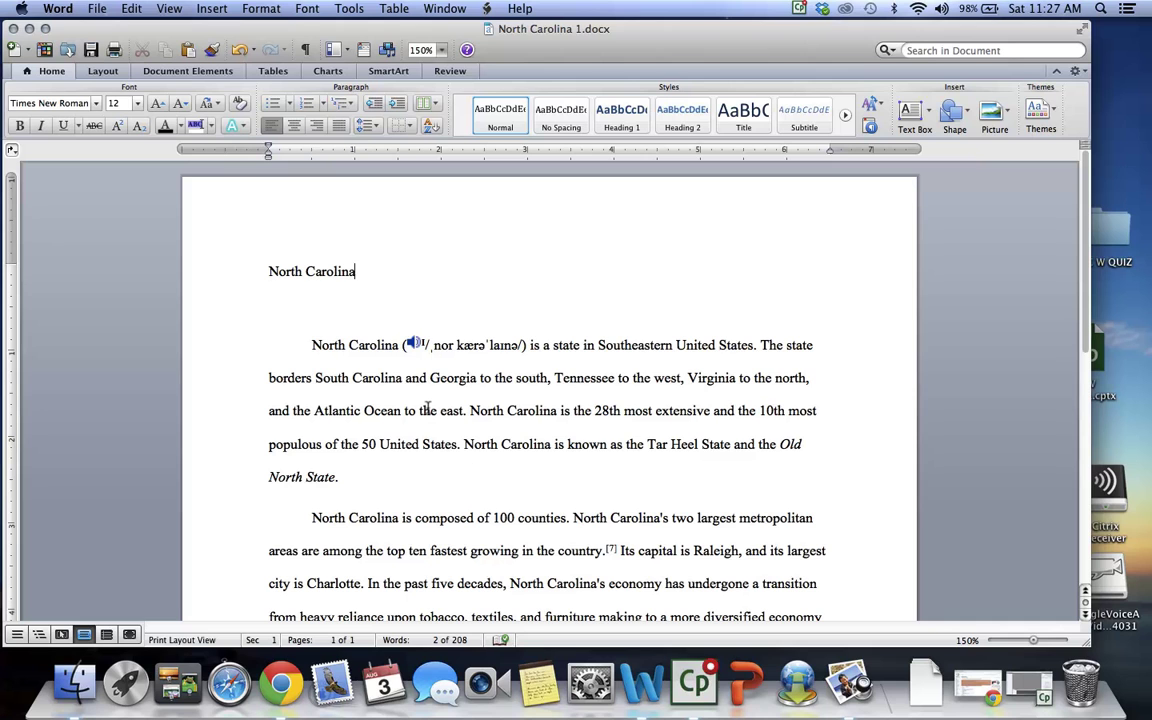
Examine the print settings and the window for adding a printer, and close both without printing
{"action": "left_click", "coordinate": [97, 10]}
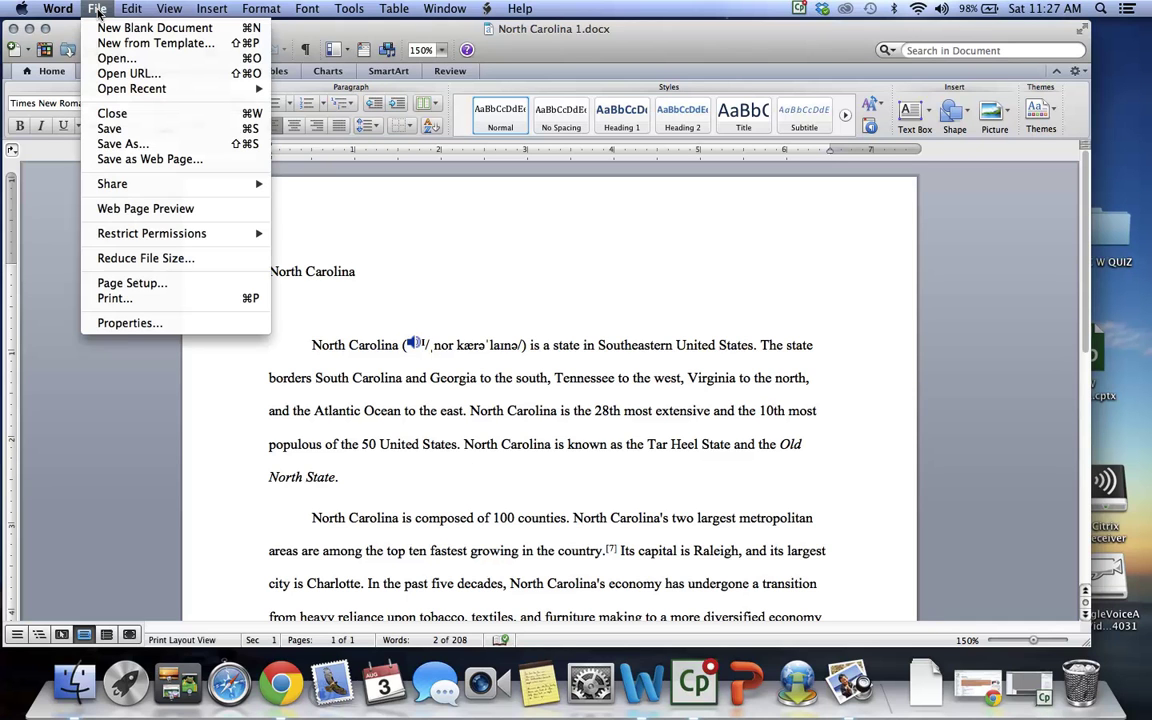
{"action": "left_click", "coordinate": [129, 297]}
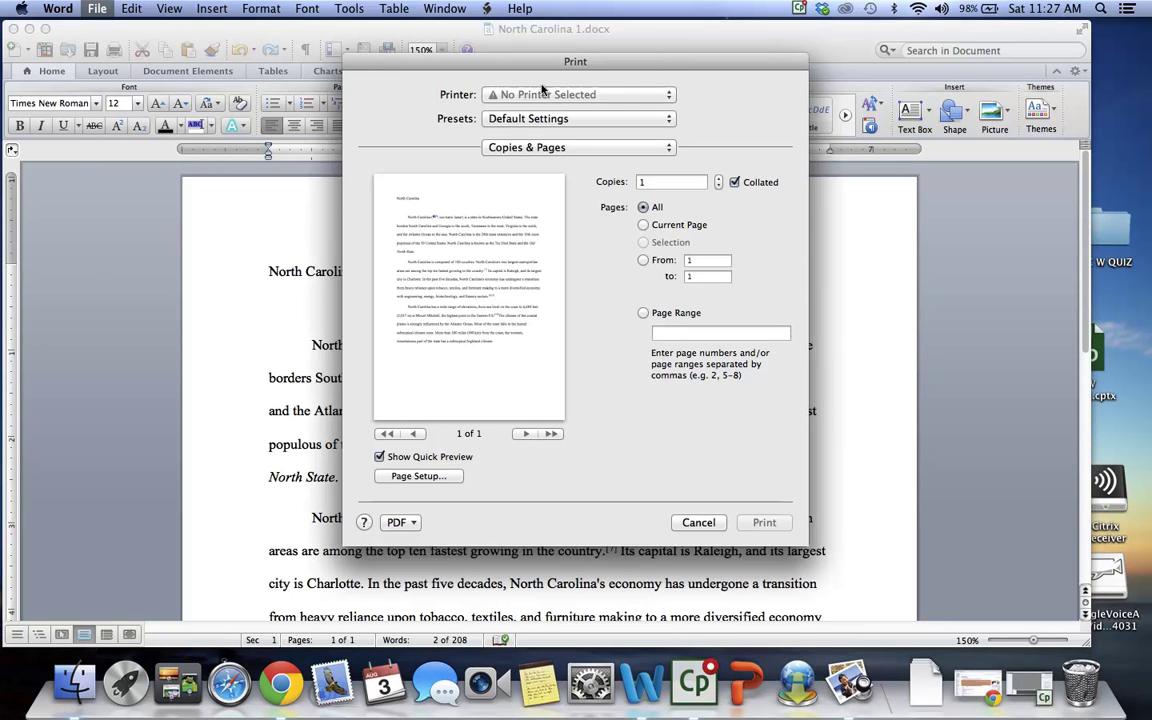
{"action": "left_click", "coordinate": [665, 96]}
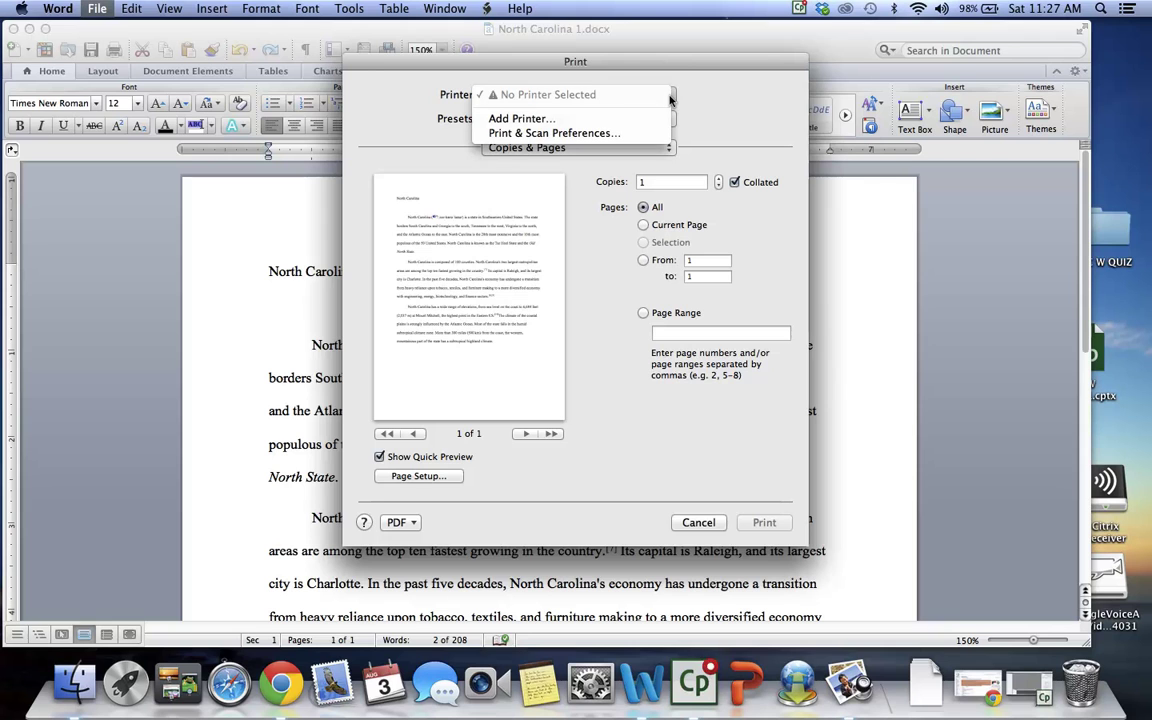
{"action": "left_click", "coordinate": [597, 120]}
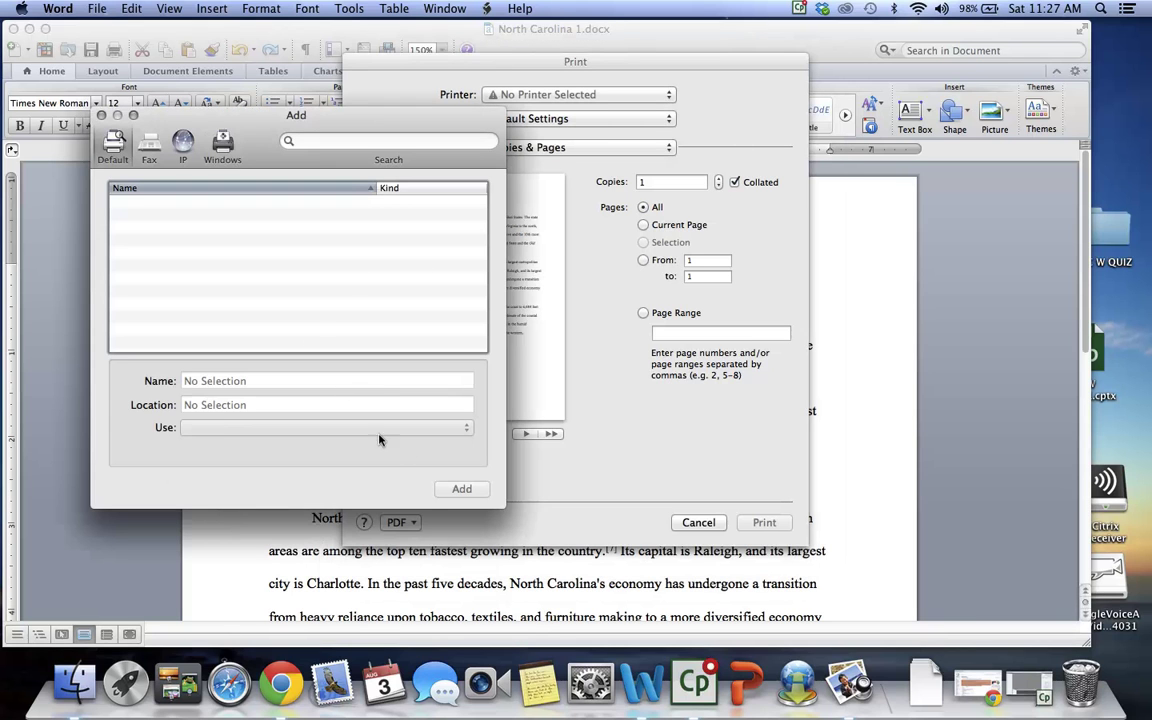
{"action": "left_click", "coordinate": [766, 524]}
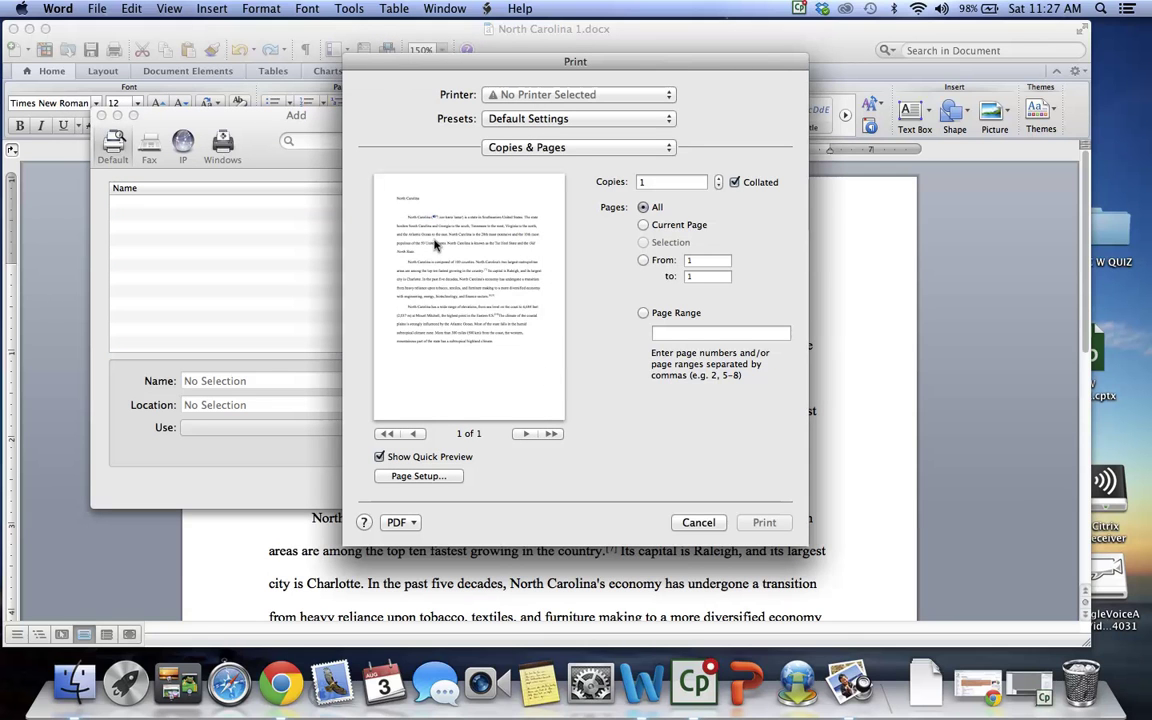
{"action": "left_click", "coordinate": [689, 526]}
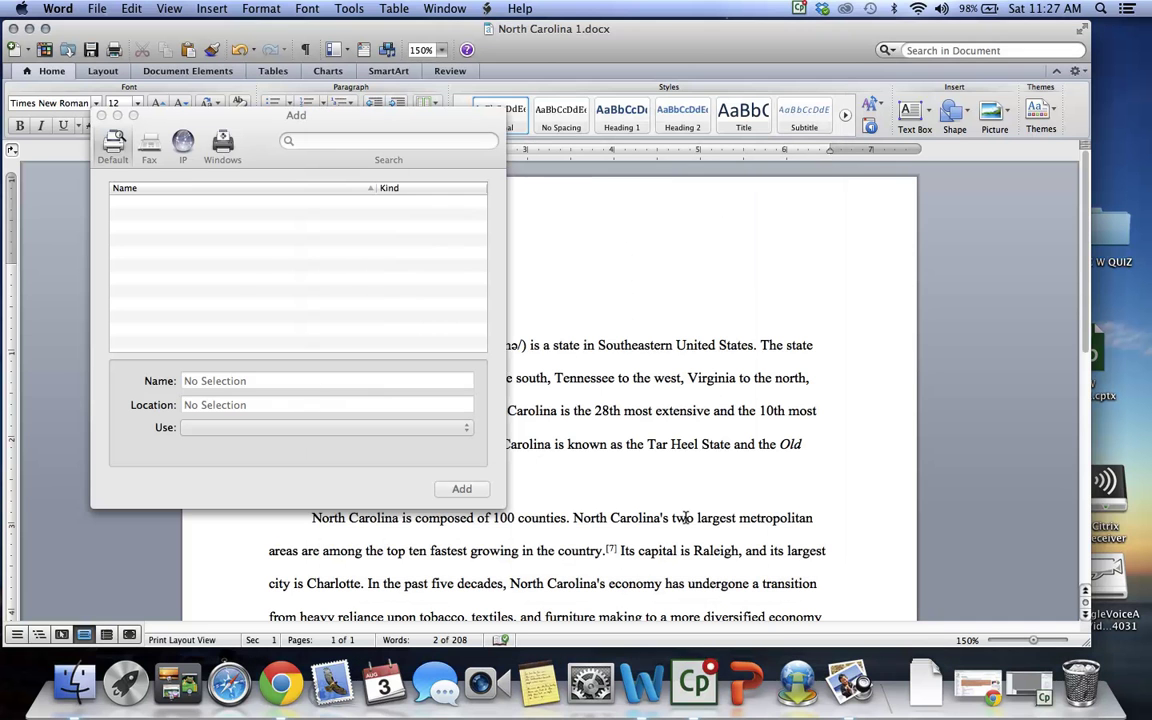
{"action": "left_click", "coordinate": [100, 116]}
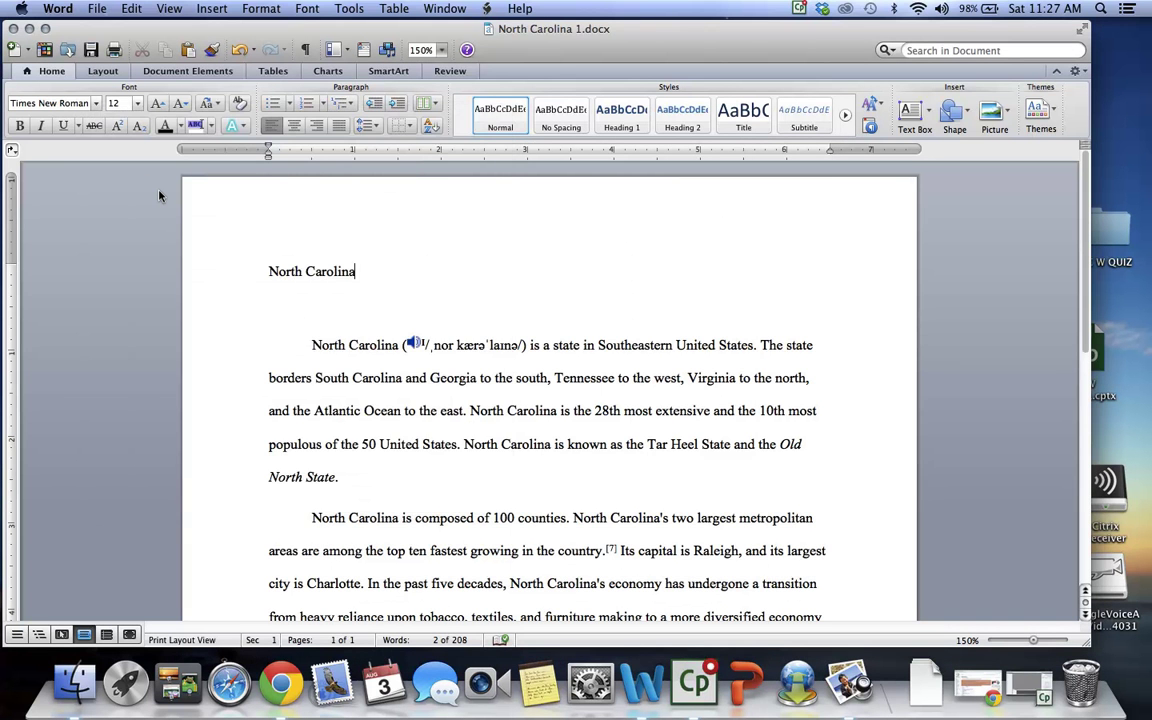